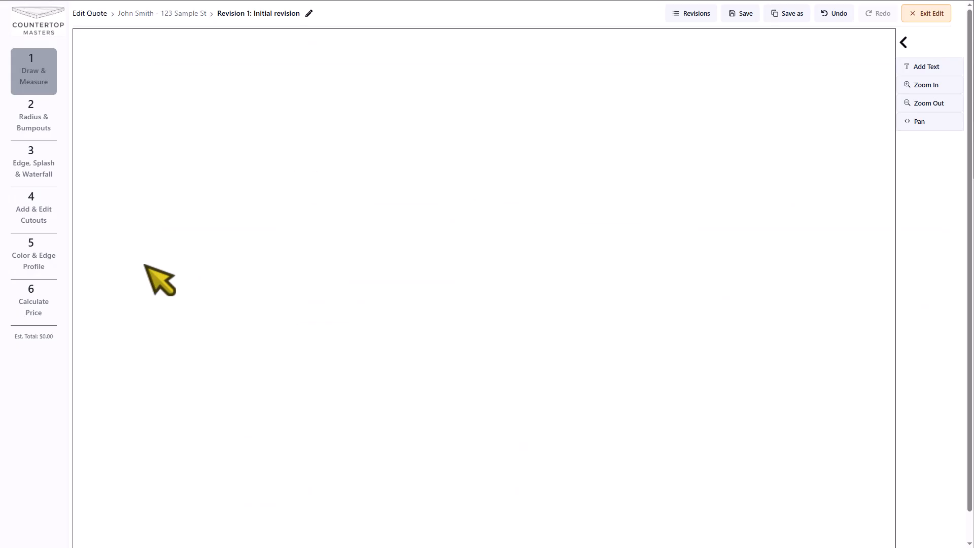
Draw a U-shaped countertop and set its back edge to 120 inches, outer right side to 75 inches and right leg width to 36 inches
mouse_move(144, 265)
mouse_down()
mouse_move(146, 131)
mouse_move(209, 96)
mouse_move(421, 115)
mouse_move(391, 301)
mouse_up()
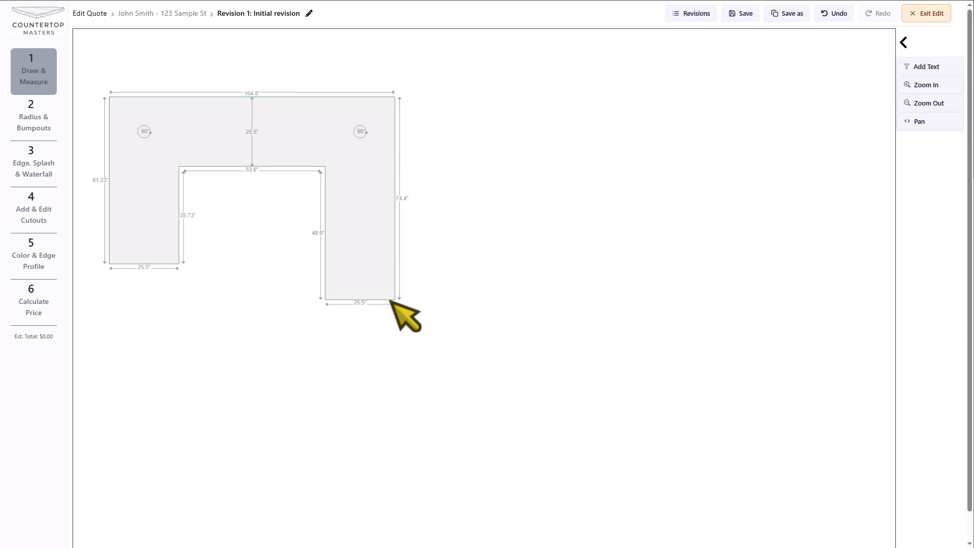
click(250, 95)
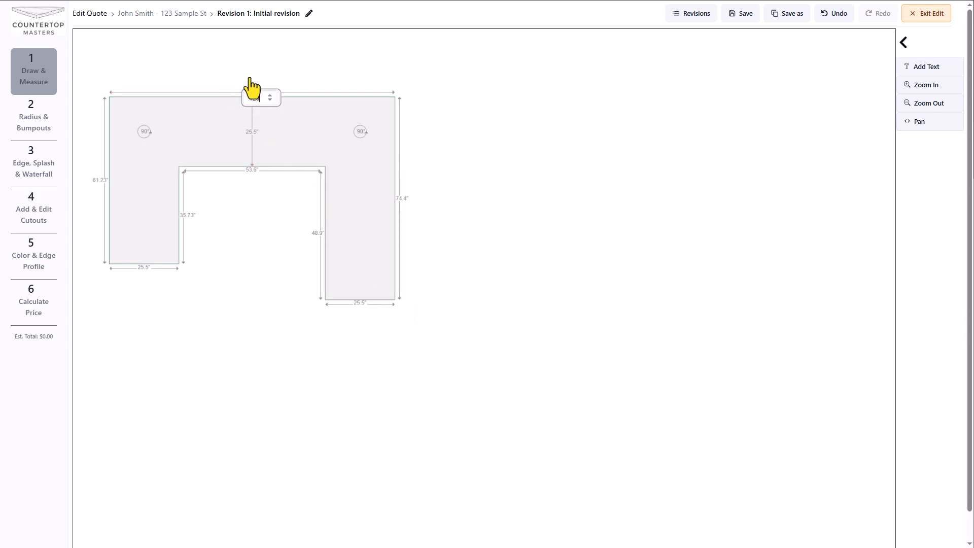
key(Tab)
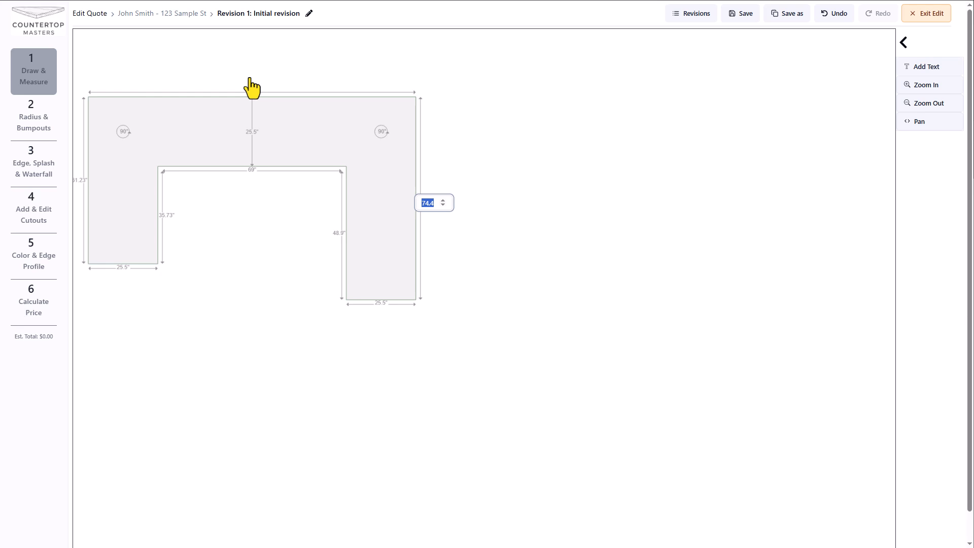
key(Tab)
text(36)
key(Return)
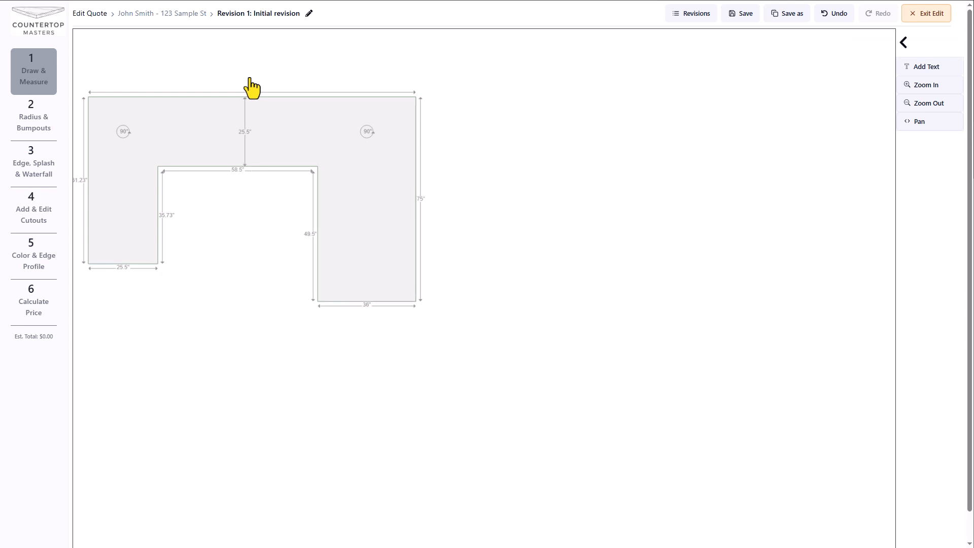
Add a full radius with a depth of 4 inches to the end edge of the countertop's left leg
click(32, 131)
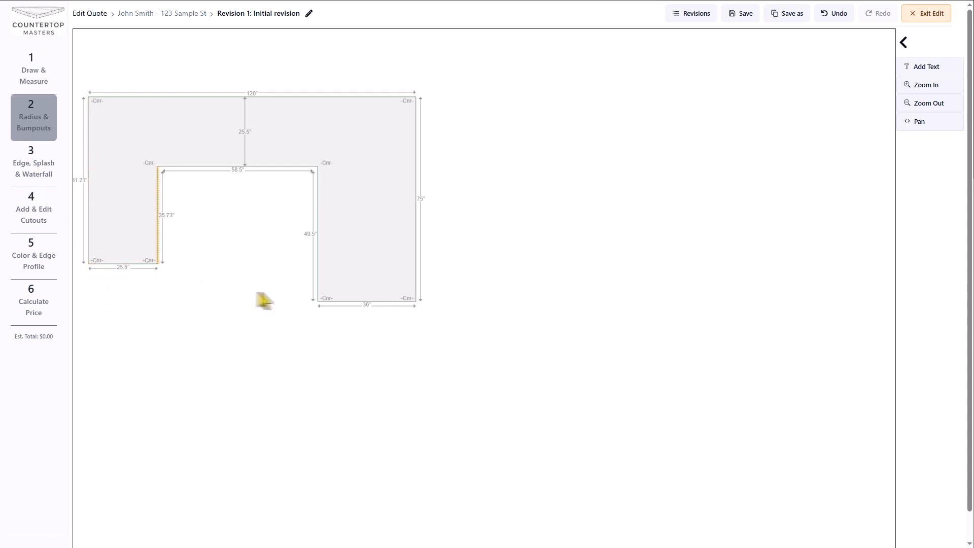
click(113, 264)
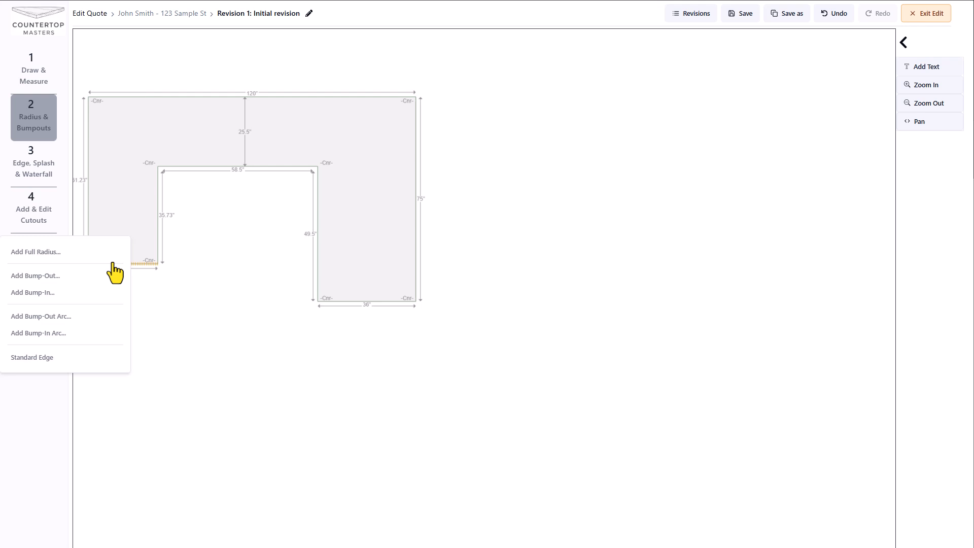
click(72, 251)
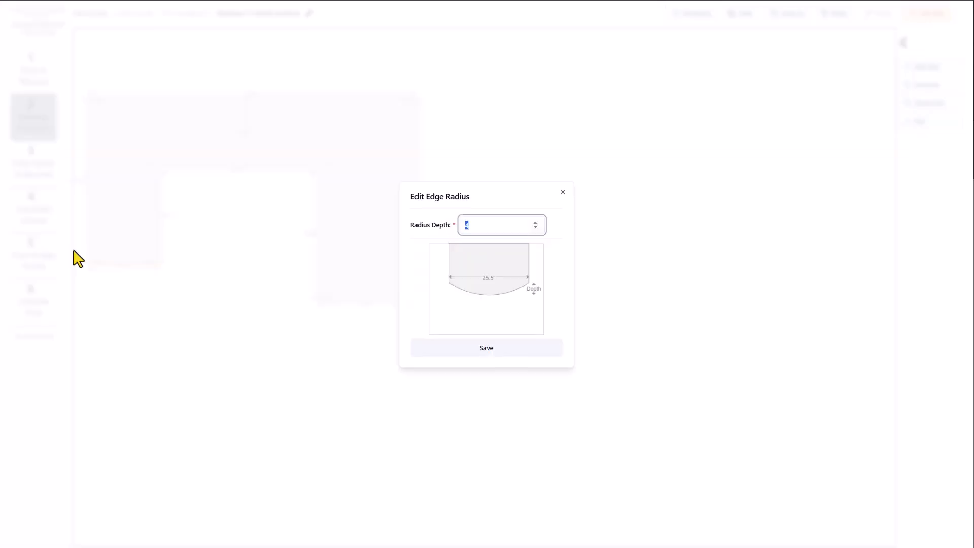
click(484, 348)
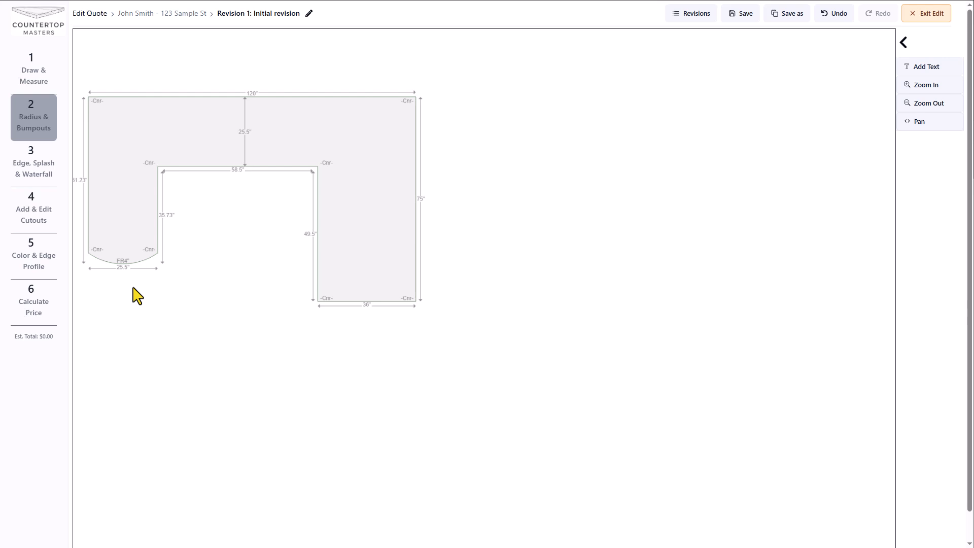
Apply a 12-inch splash along the countertop's long back edge
click(37, 173)
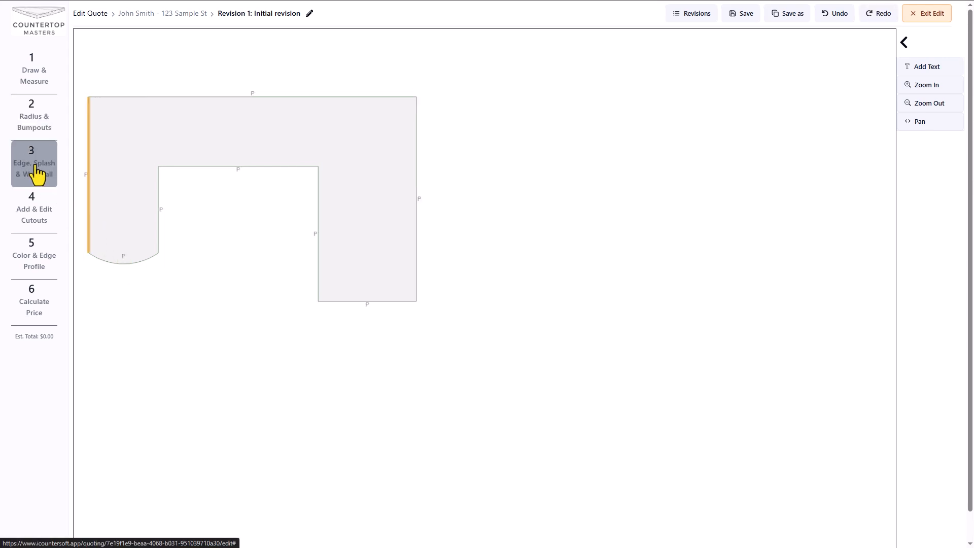
click(208, 97)
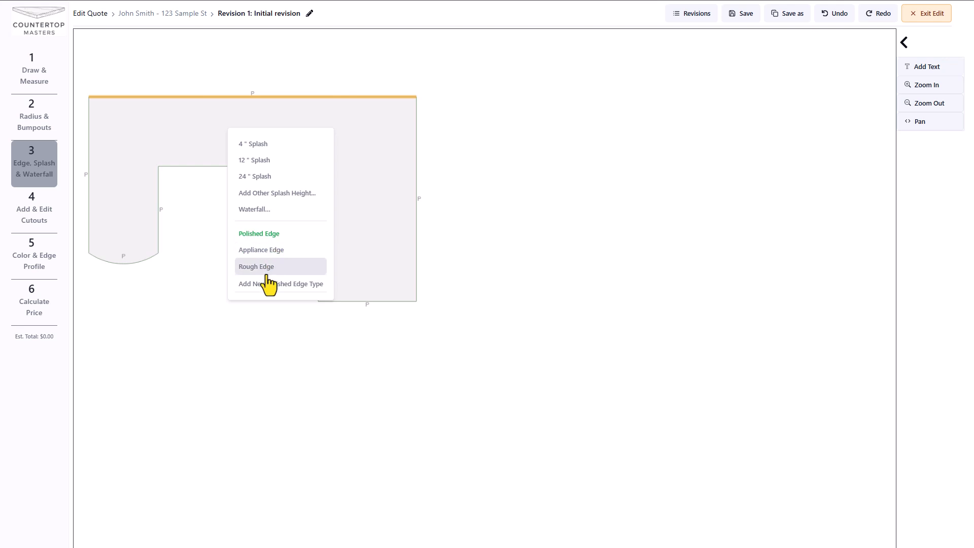
click(278, 161)
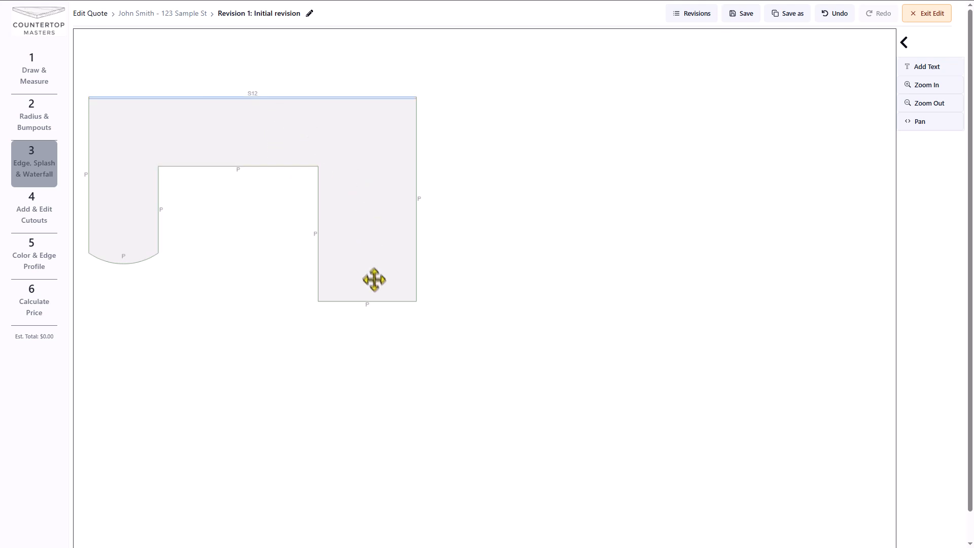
Add a 36-inch waterfall to the end edge of the countertop's right leg
click(382, 302)
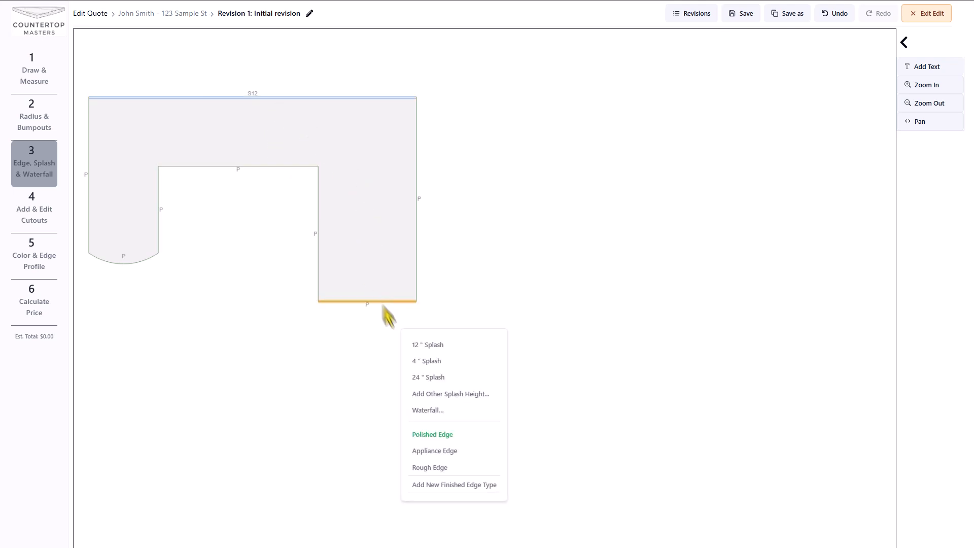
click(434, 409)
click(441, 367)
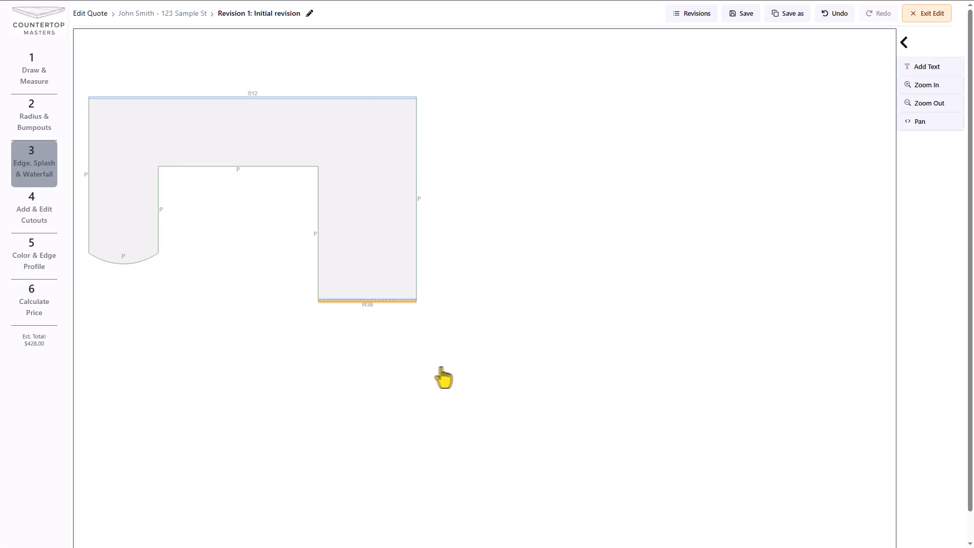
Add a 34 x 20 inch cooktop cutout with 5 burners to the left part of the countertop's back run
click(35, 215)
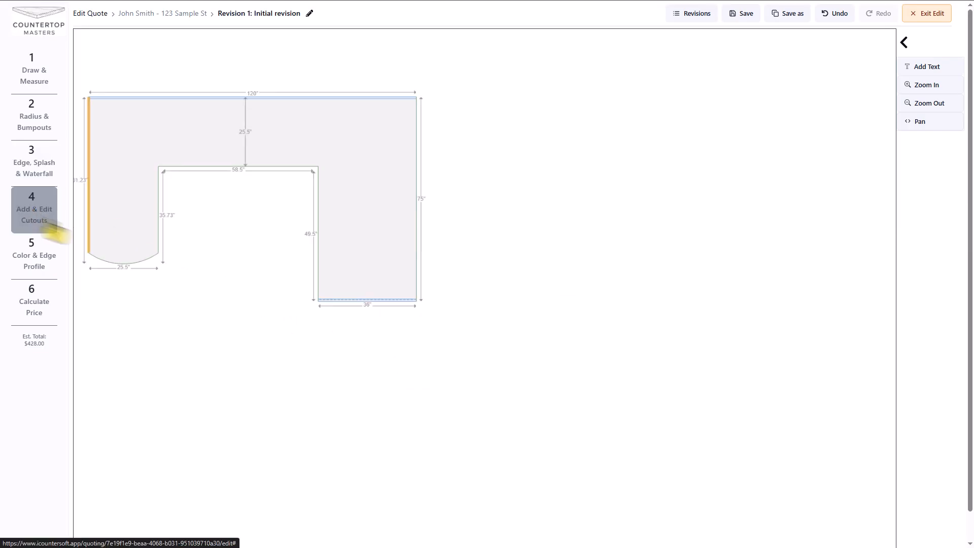
click(172, 135)
click(213, 187)
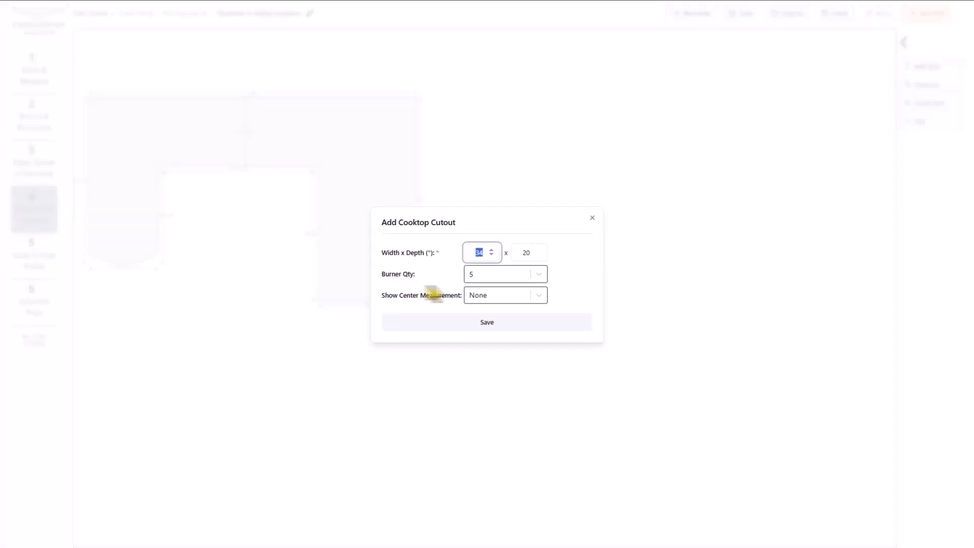
click(487, 322)
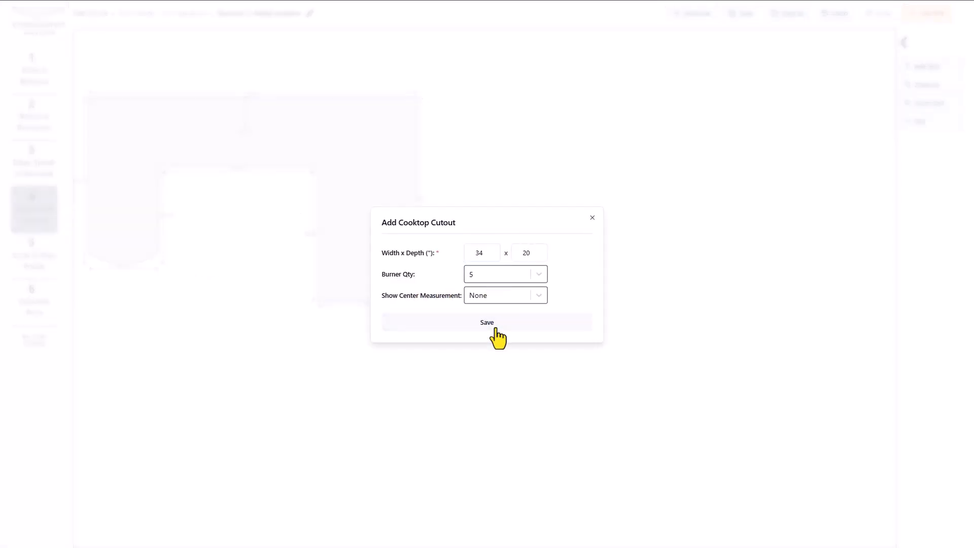
Add a 23 x 14 inch rectangular undermount sink cutout and place it just right of the cooktop, clear of its outline
click(235, 142)
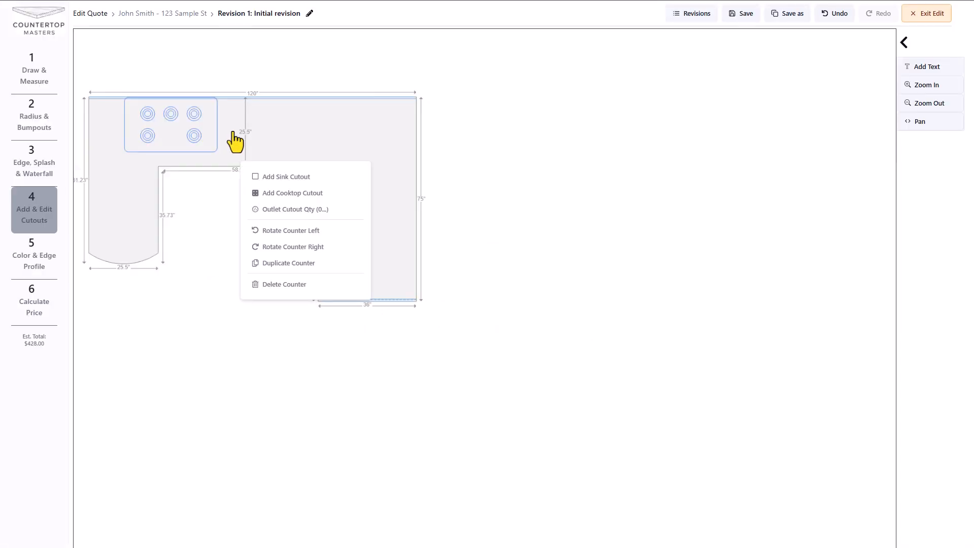
click(283, 176)
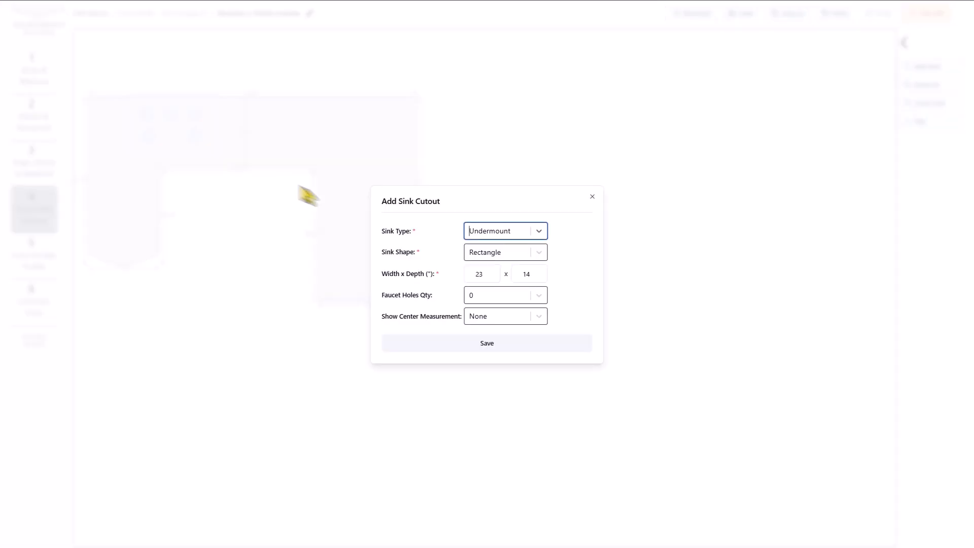
click(489, 344)
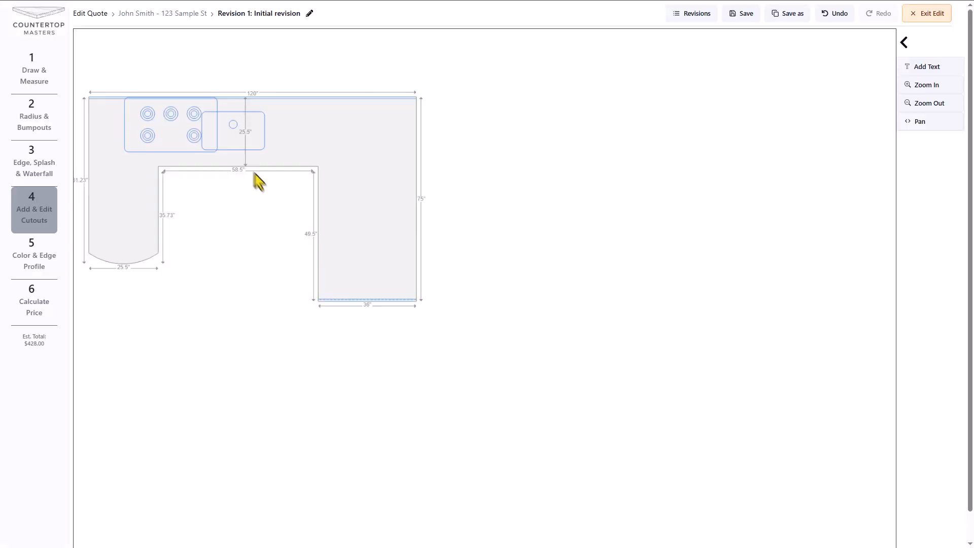
drag(224, 124, 256, 135)
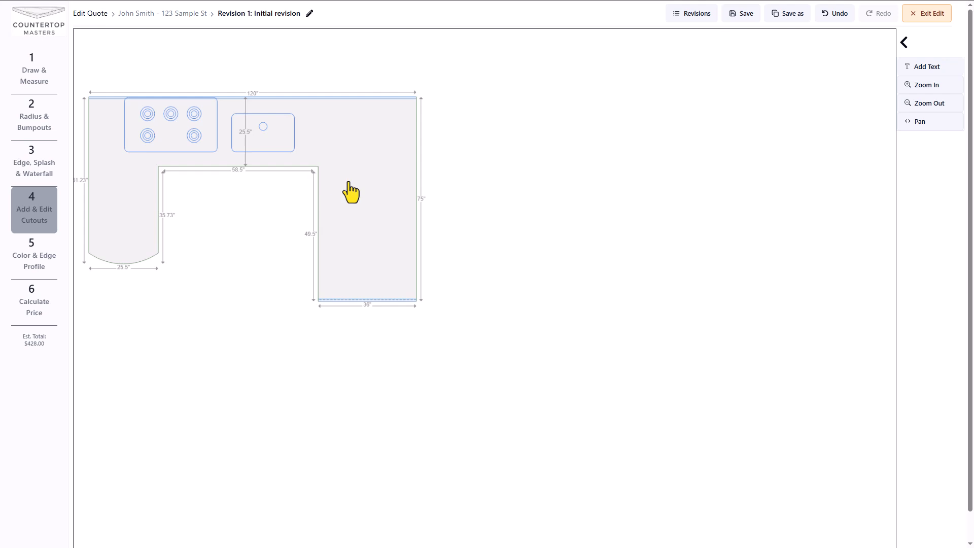
Set the area's product to National Stone in the Lagoverde Marble variant with a Bullnose edge profile
click(34, 262)
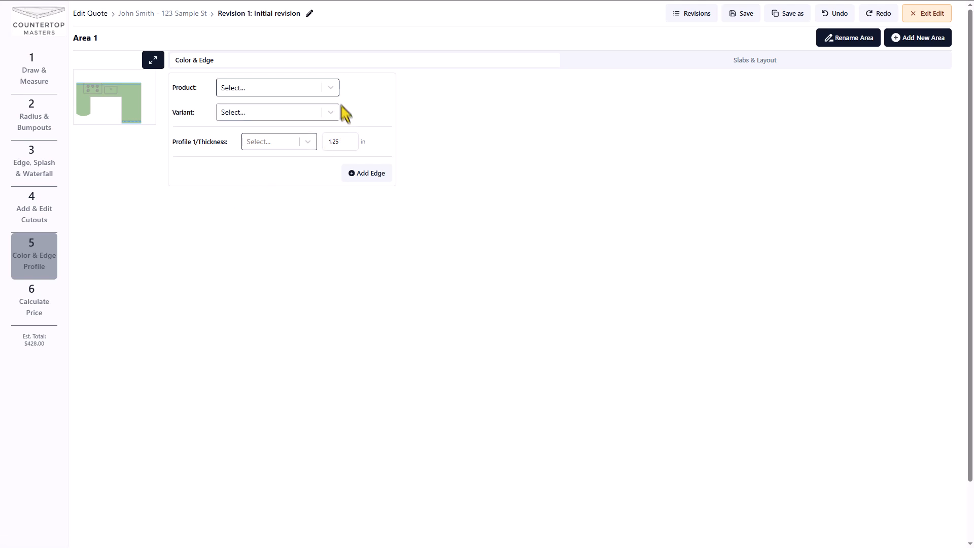
click(326, 88)
click(259, 112)
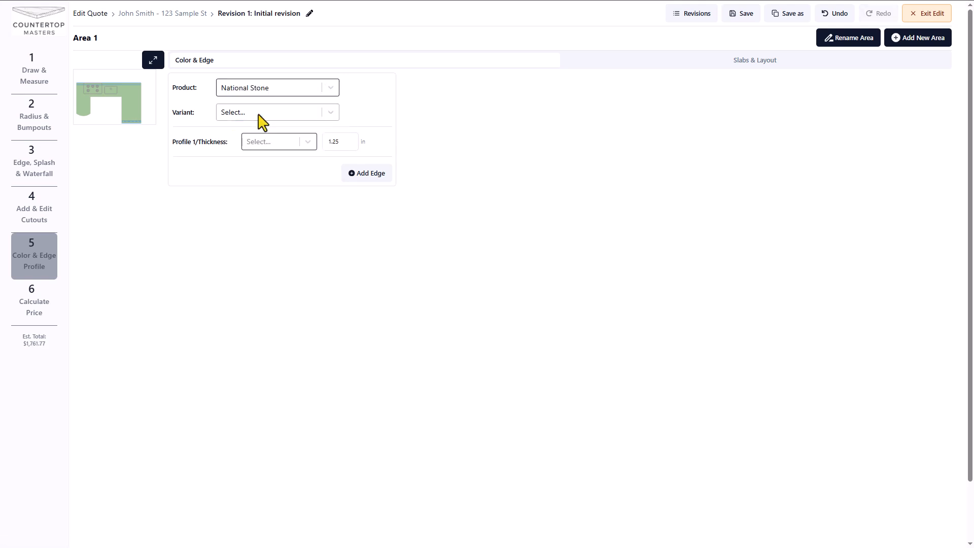
click(334, 113)
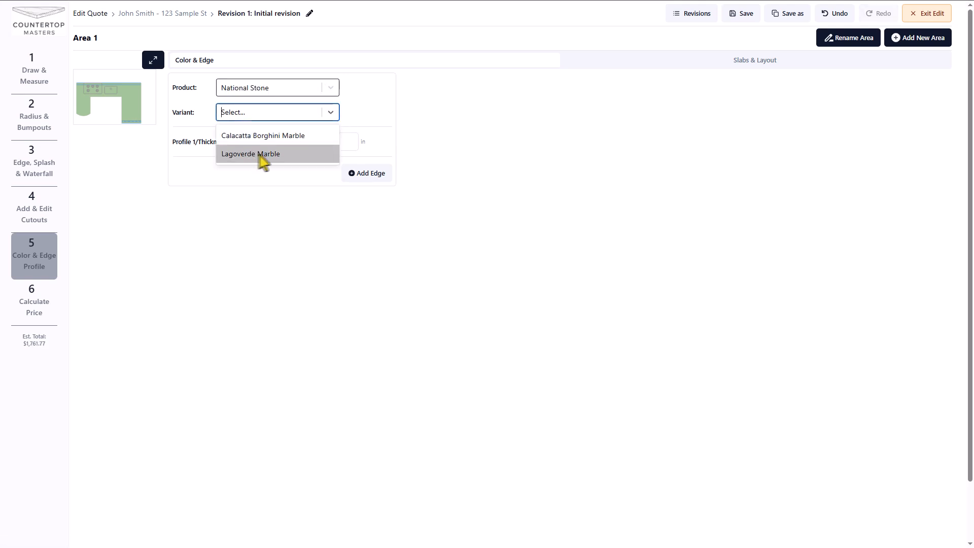
click(313, 154)
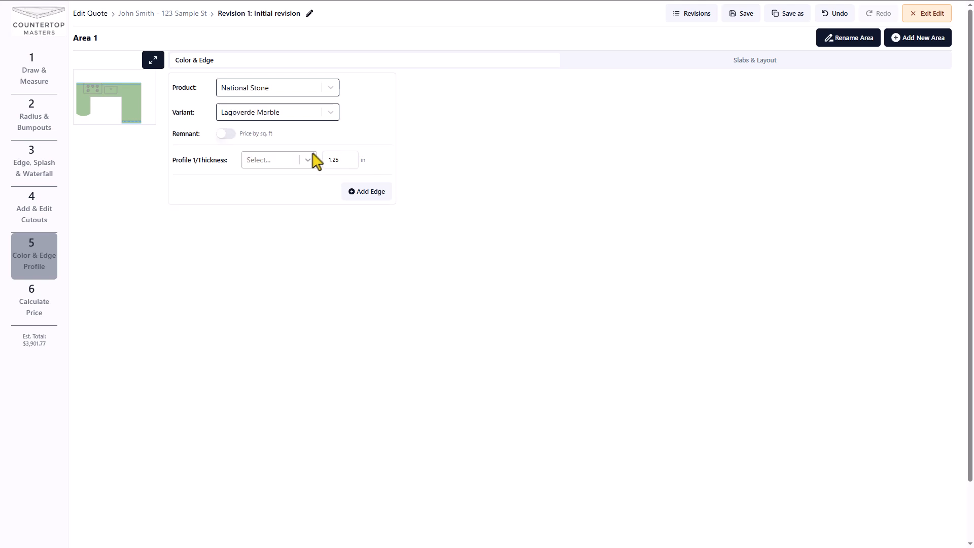
click(308, 161)
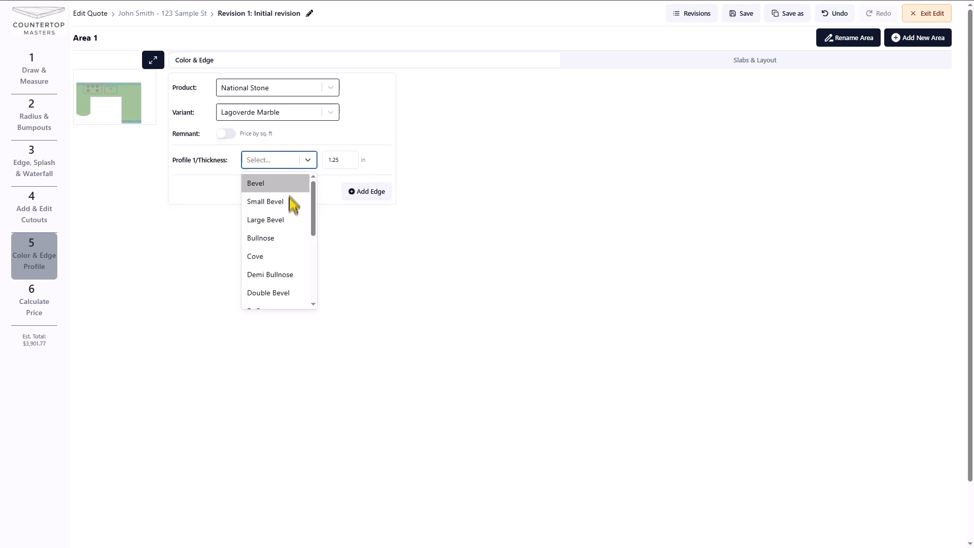
click(289, 248)
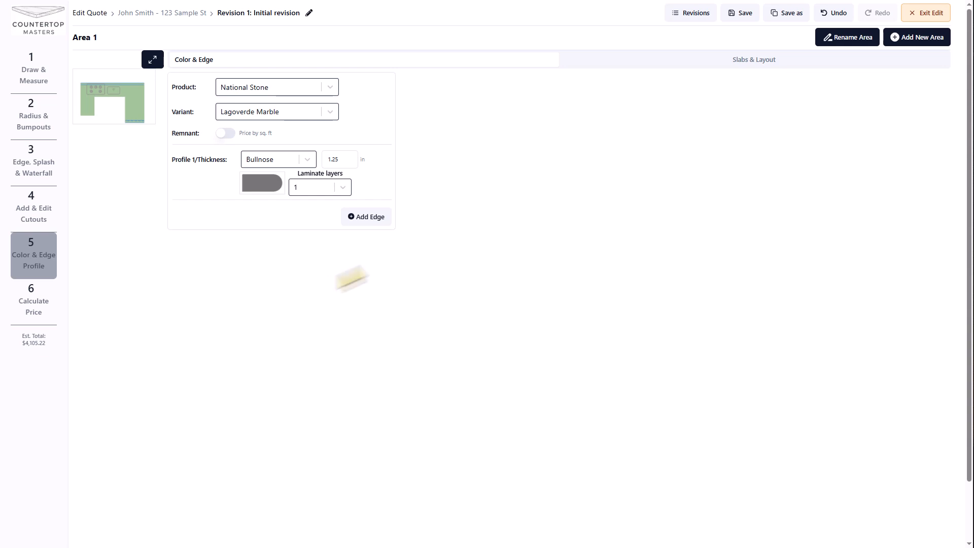
Add a second slab to the layout and move the waterfall pieces and the 12-inch splash onto it
click(664, 62)
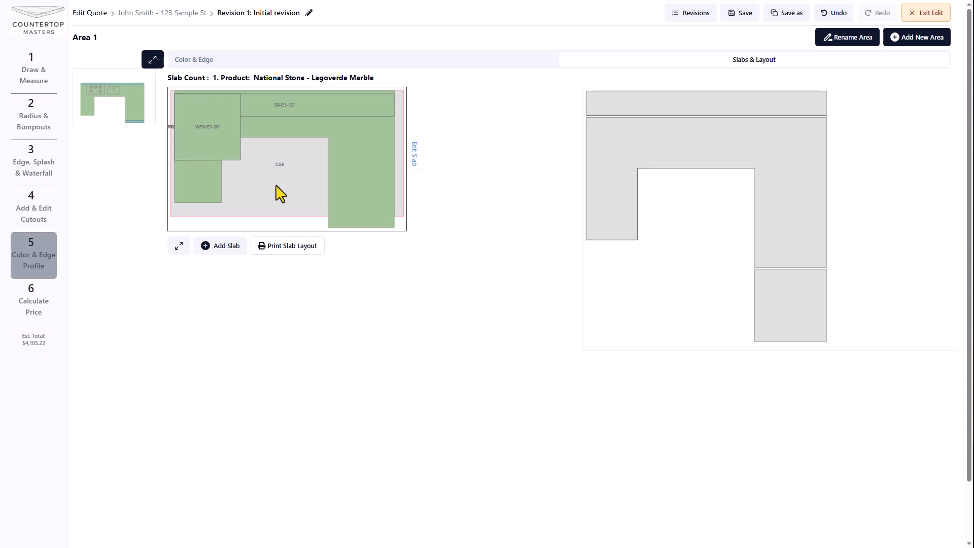
click(227, 247)
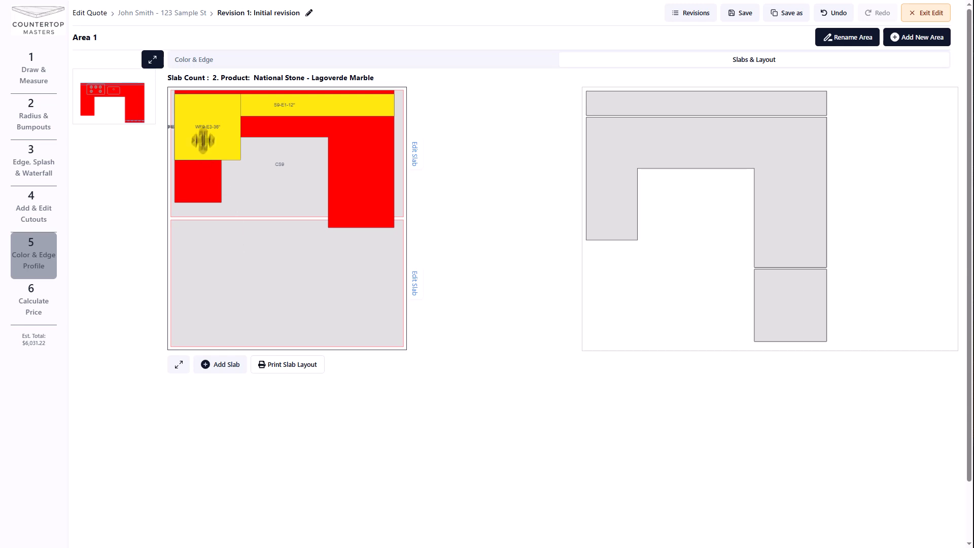
drag(202, 135, 200, 311)
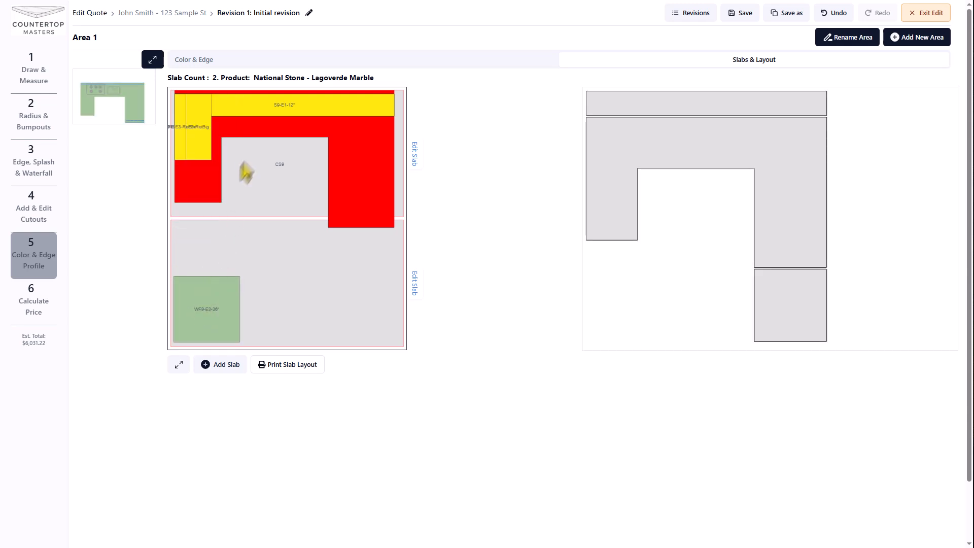
drag(261, 100, 248, 329)
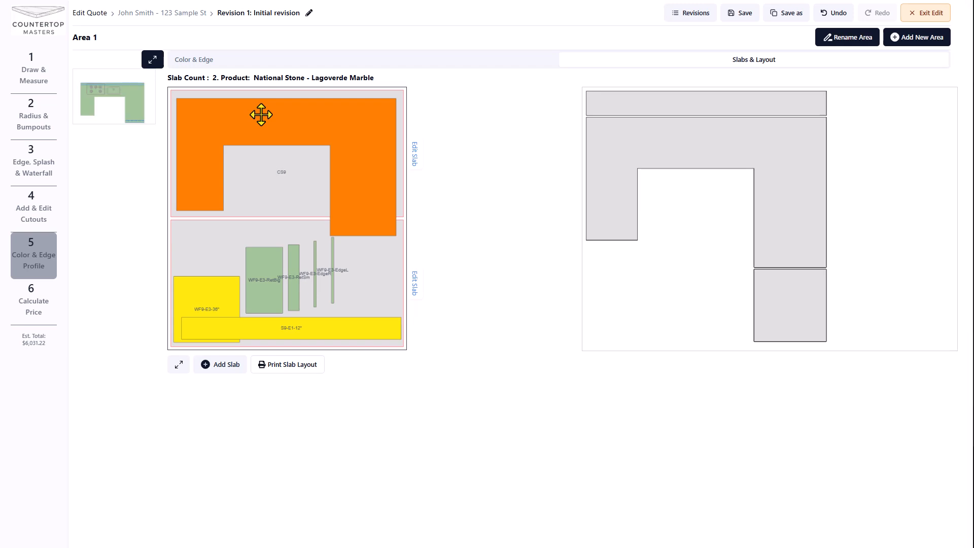
Add two seams to the U-shaped counter piece, snapped to its inner corners at 35.75 in and 84 in, separating both legs from the back run
right_click(261, 115)
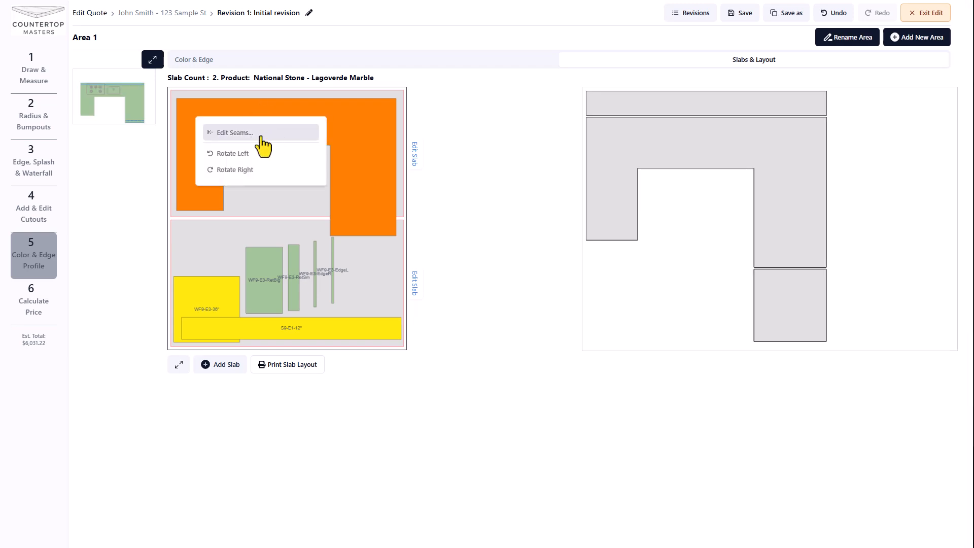
click(262, 135)
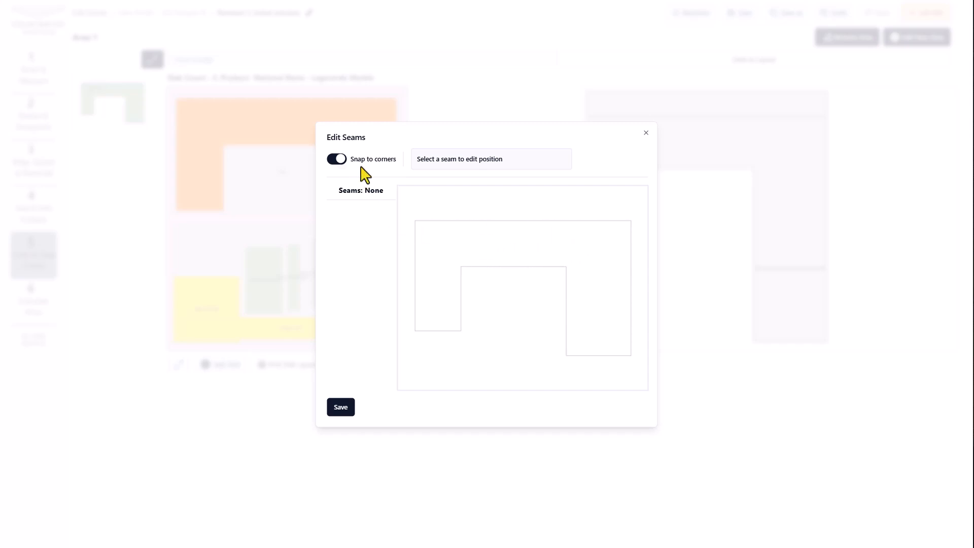
click(443, 280)
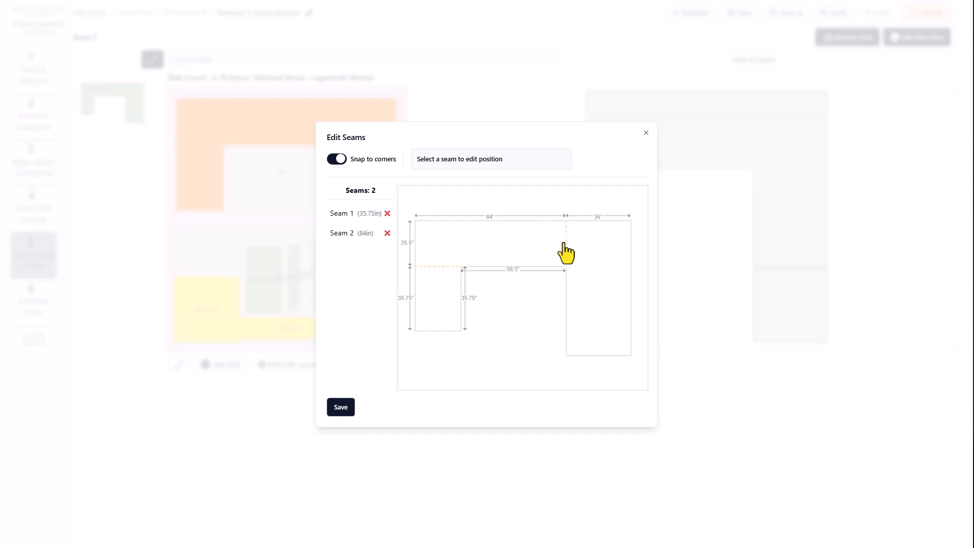
click(347, 411)
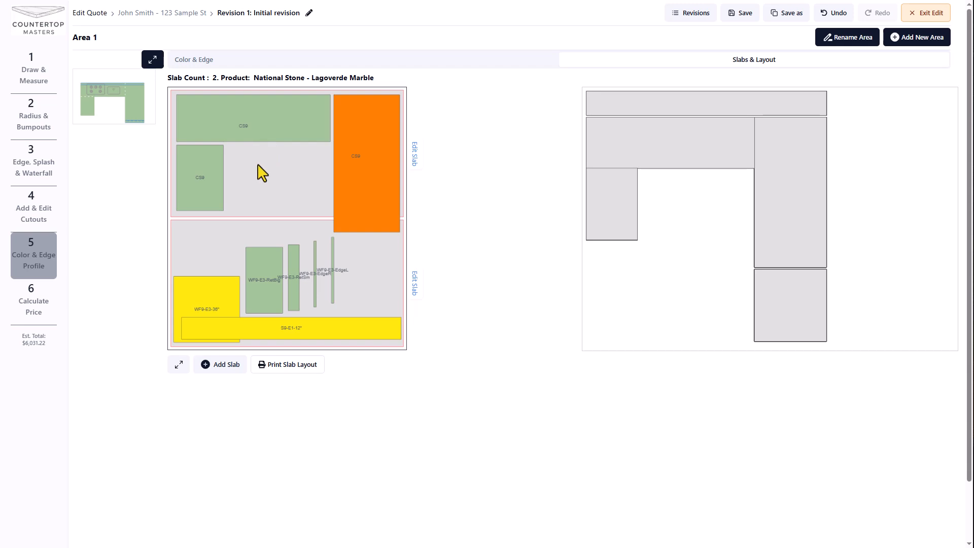
Shift the back run and short leg pieces down, rotate the long leg piece left to horizontal and place it in the first slab's upper-left corner
drag(209, 166, 205, 220)
drag(240, 126, 238, 211)
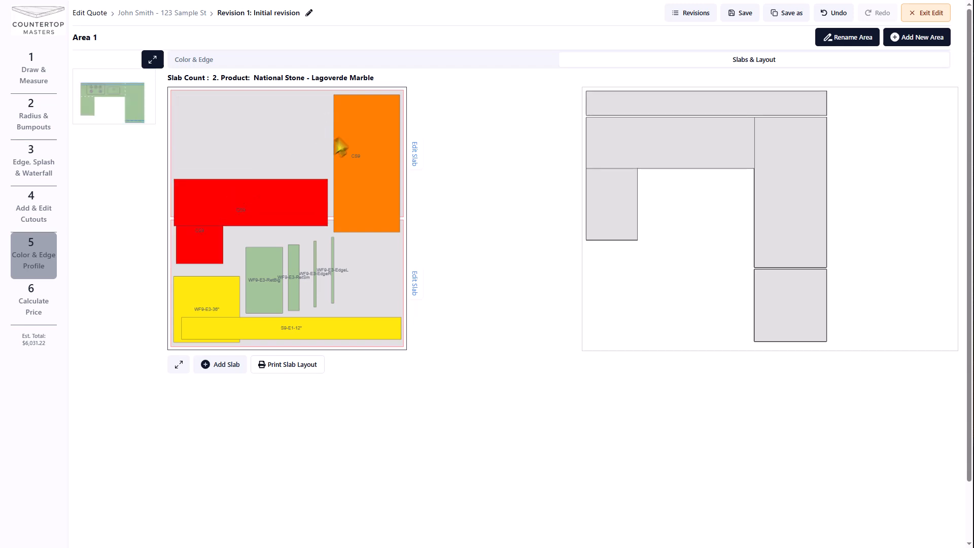
right_click(372, 131)
click(363, 172)
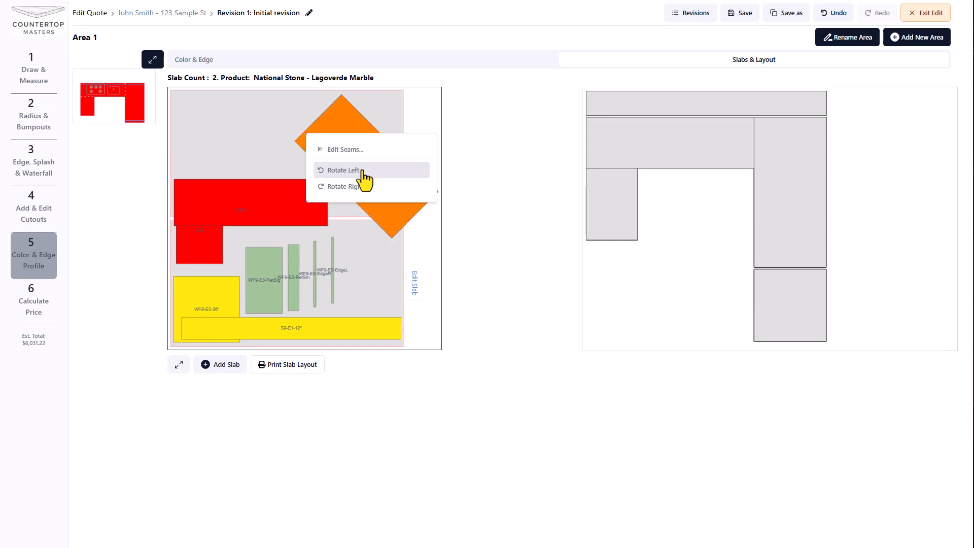
click(363, 172)
click(249, 123)
drag(357, 162, 232, 119)
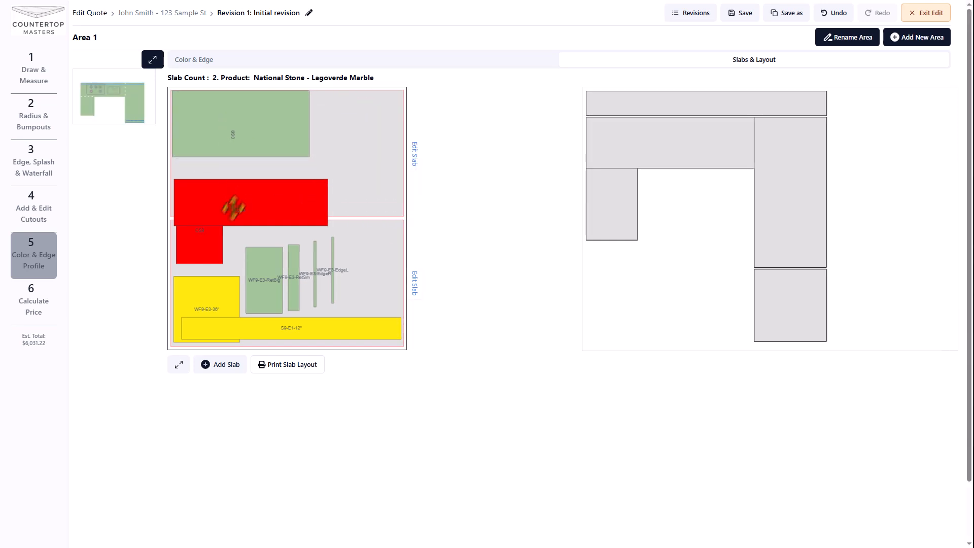
Move the 36-inch waterfall piece onto the first slab, rotate it left beside the long leg piece, and place the small waterfall return next to it
drag(206, 285, 356, 125)
right_click(357, 126)
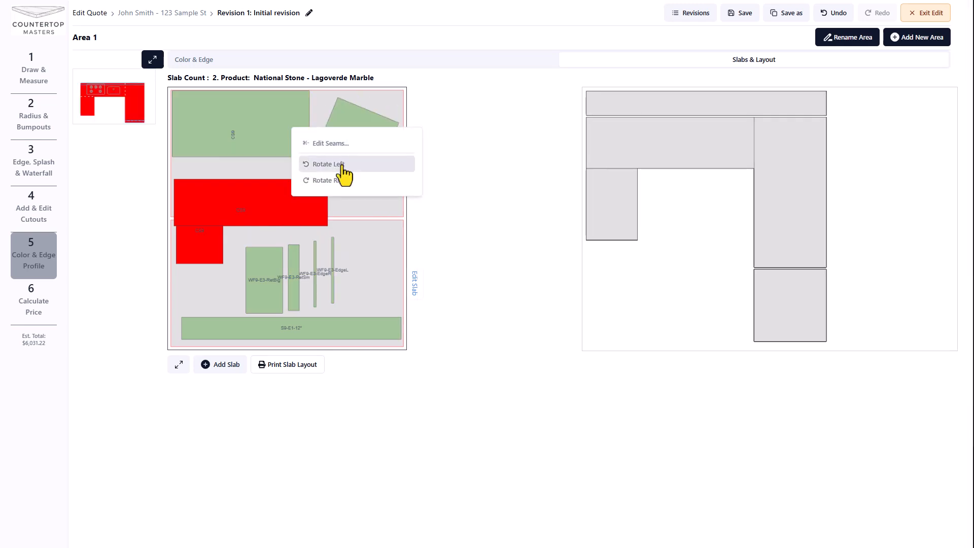
click(357, 164)
drag(348, 143, 337, 130)
drag(294, 263, 383, 120)
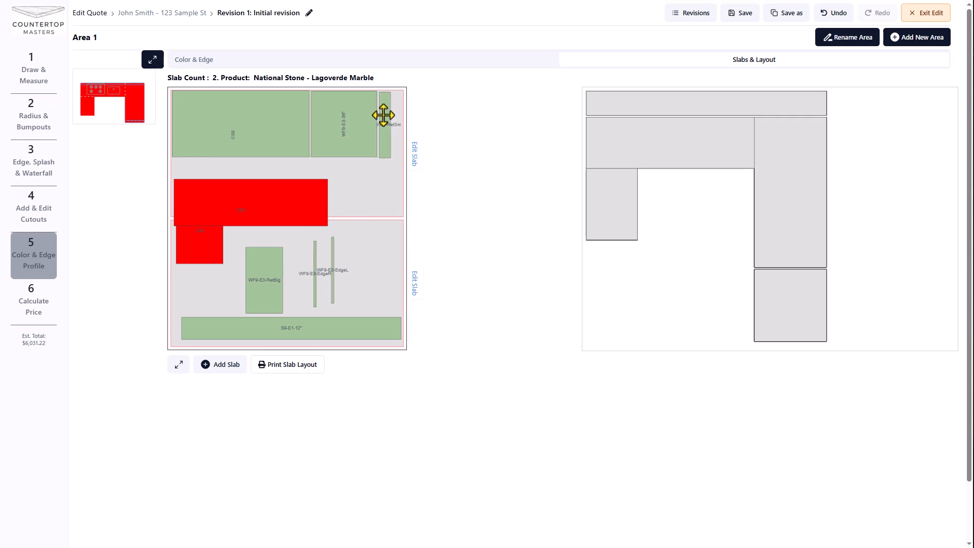
Align the 12-inch splash with the second slab's upper edge, rotate the large waterfall return left and place it directly beneath
drag(285, 327, 277, 233)
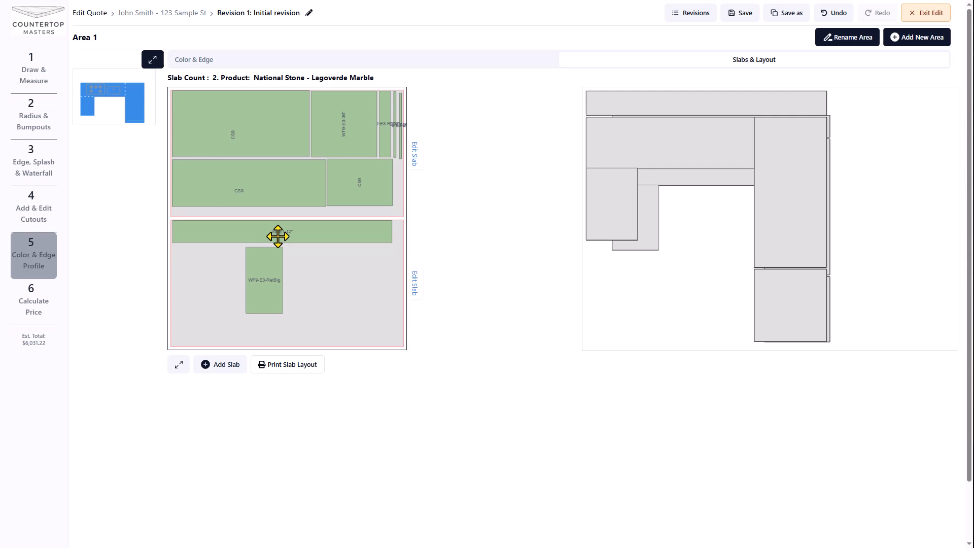
right_click(276, 281)
click(269, 318)
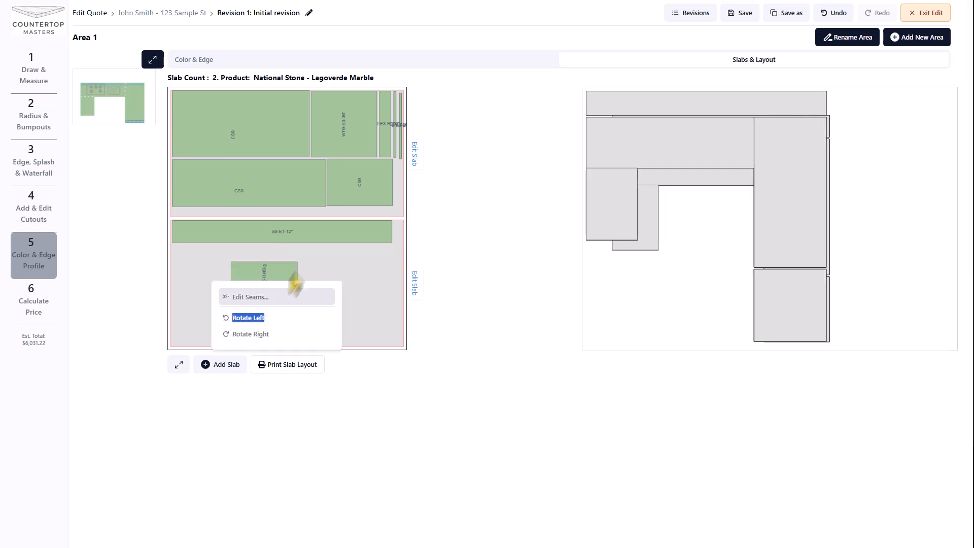
drag(253, 280, 215, 275)
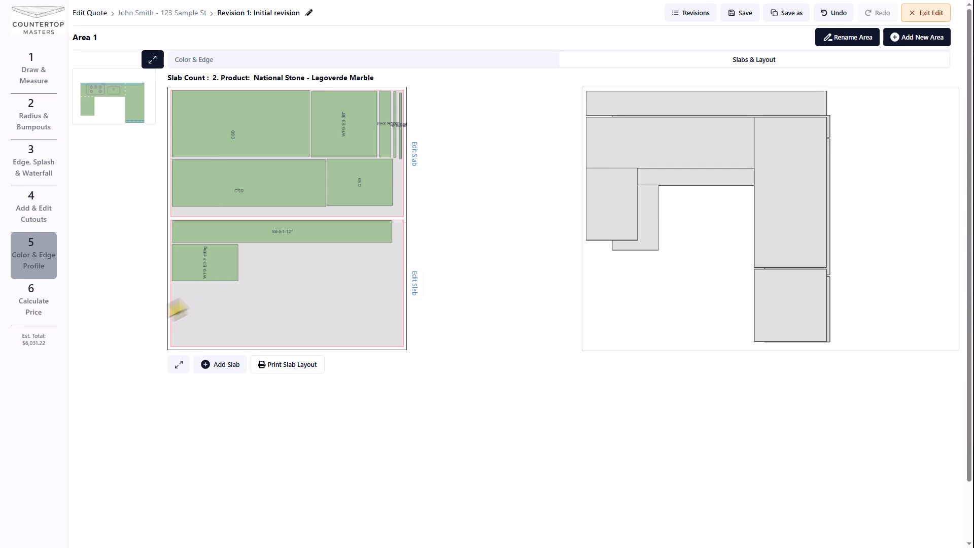
key(ctrl+z)
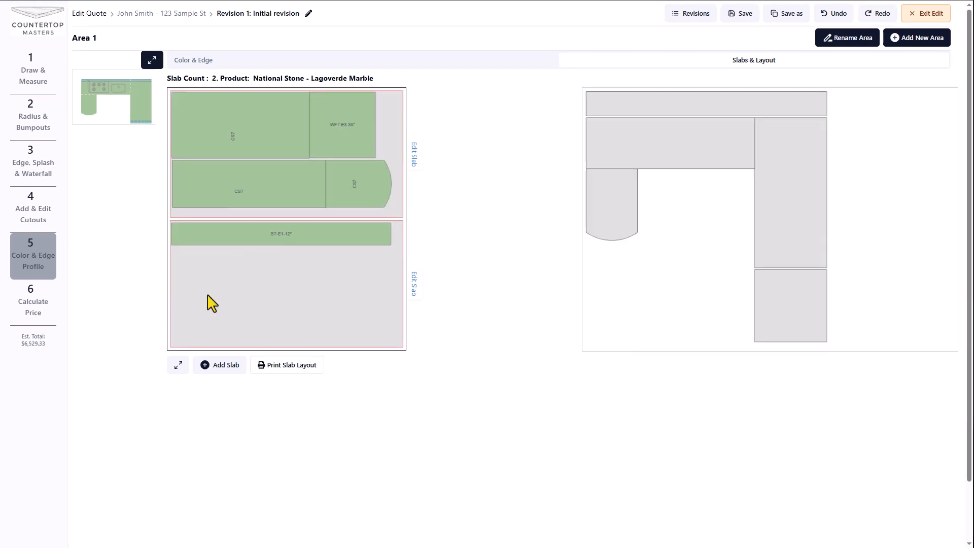
Calculate the quote's price and override the Lagoverde Marble slab price with $1800 per slab
click(36, 317)
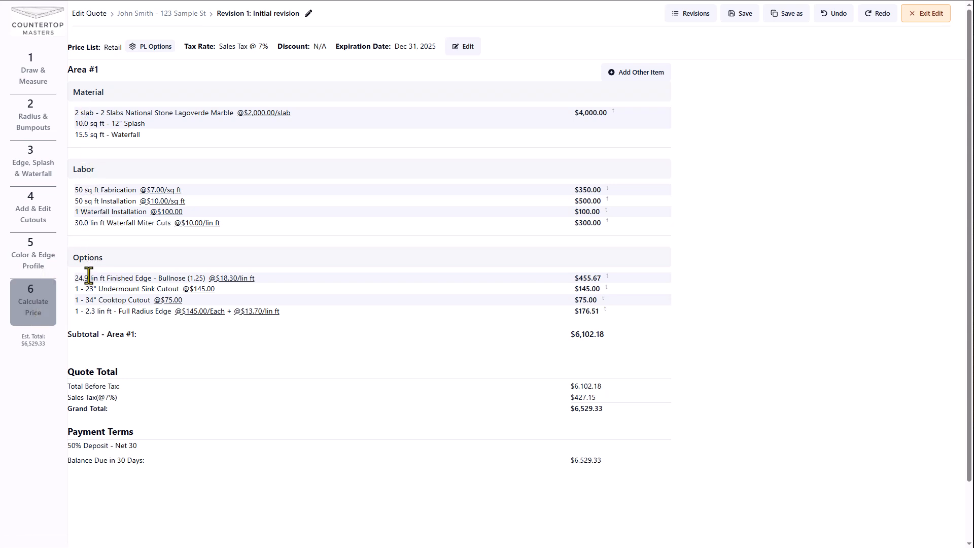
click(277, 116)
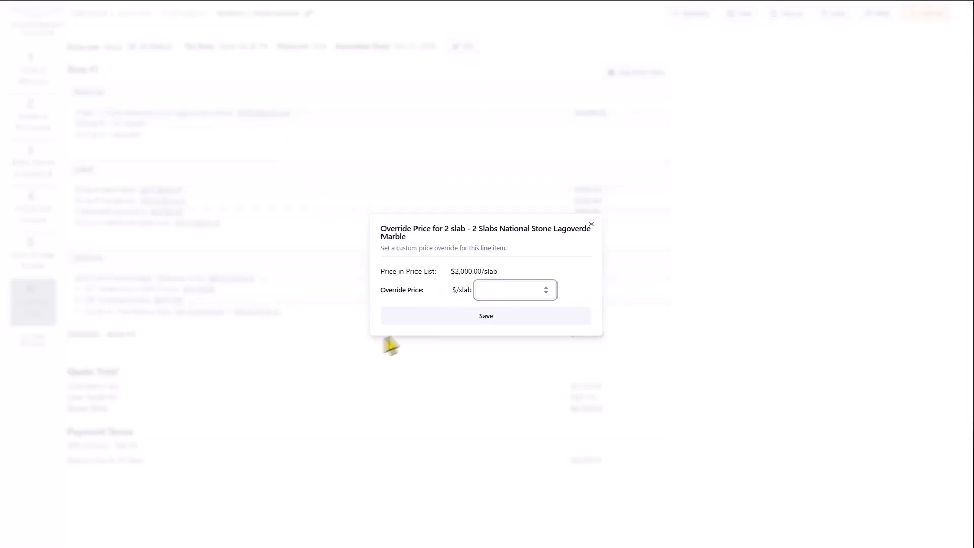
text(1800)
click(485, 317)
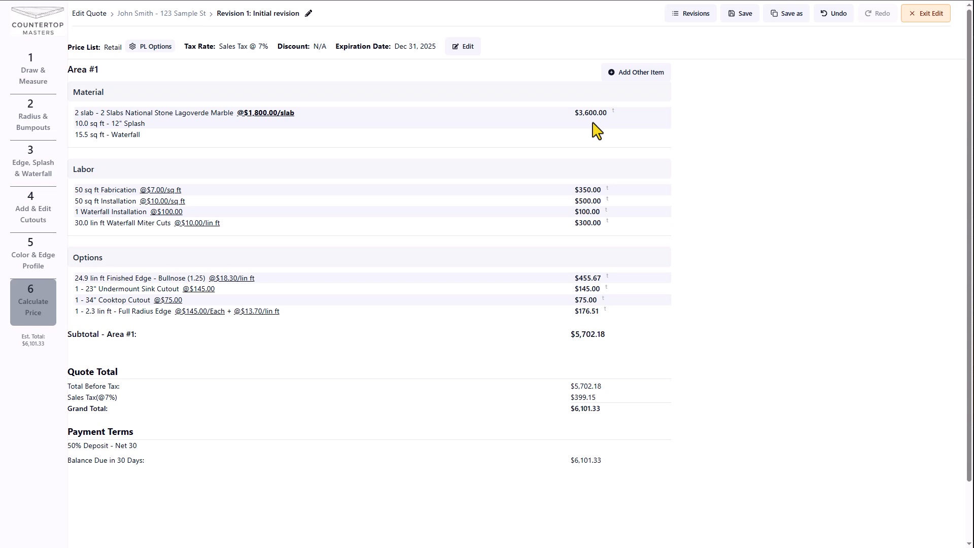
Add a miscellaneous pricing item named "Long travel" at a price of $100 to Area 1
click(641, 73)
click(501, 279)
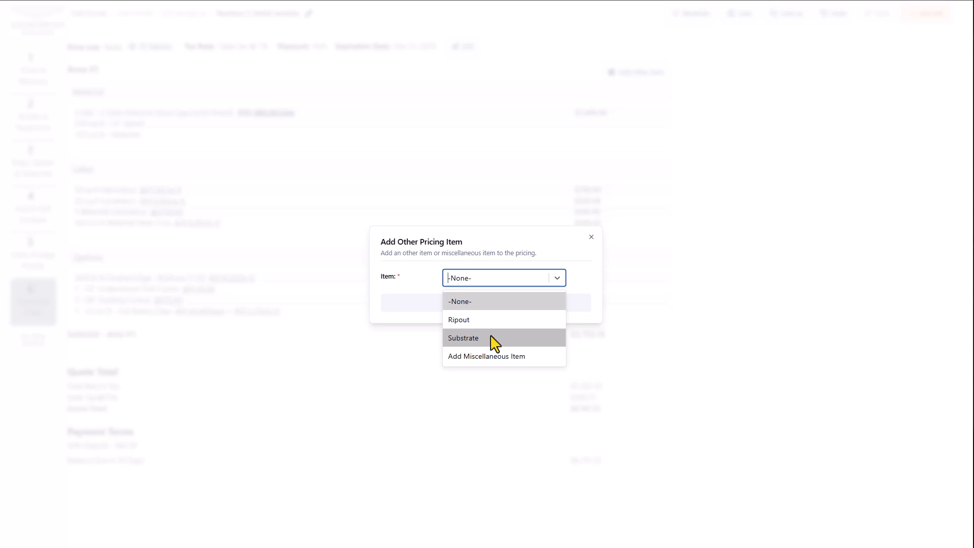
click(528, 356)
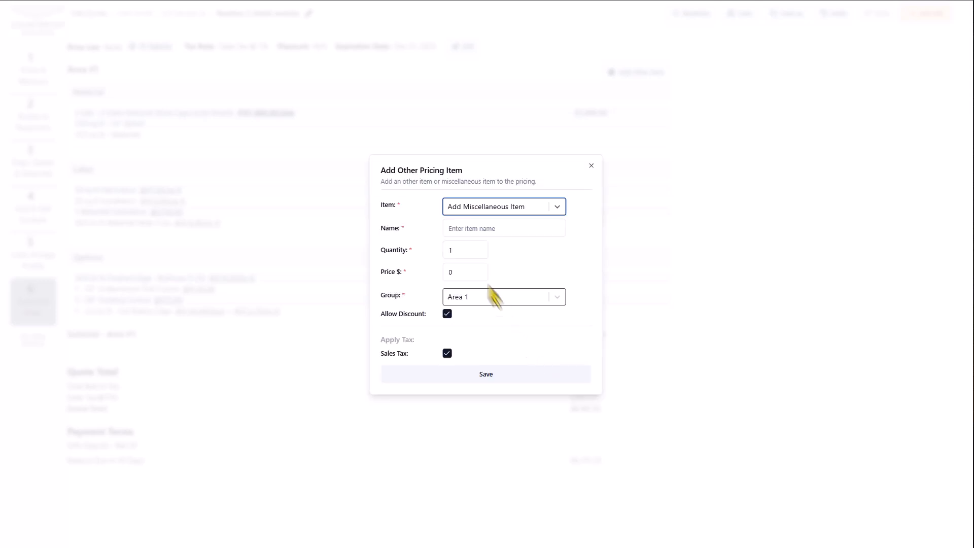
click(465, 229)
text(Long travel)
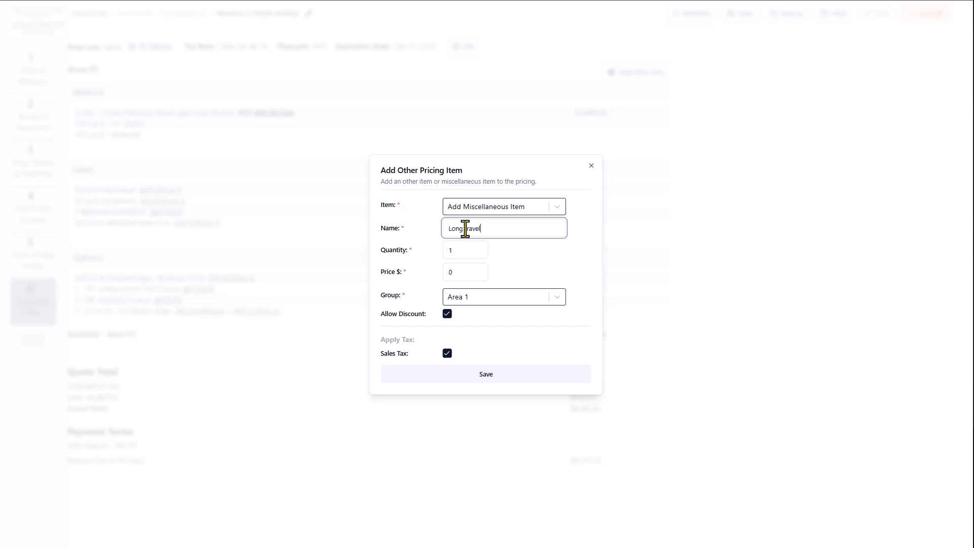
key(Tab)
key(Tab)
text(100)
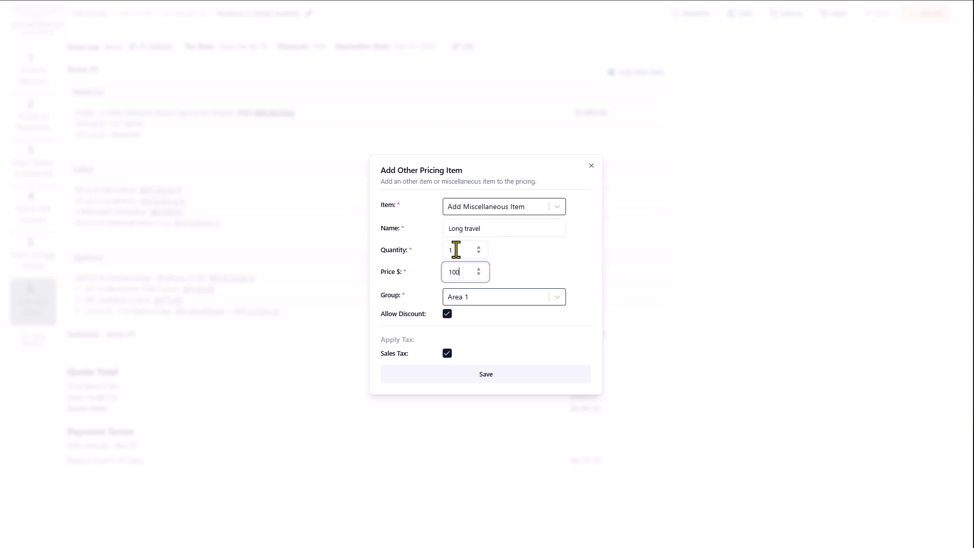
key(Return)
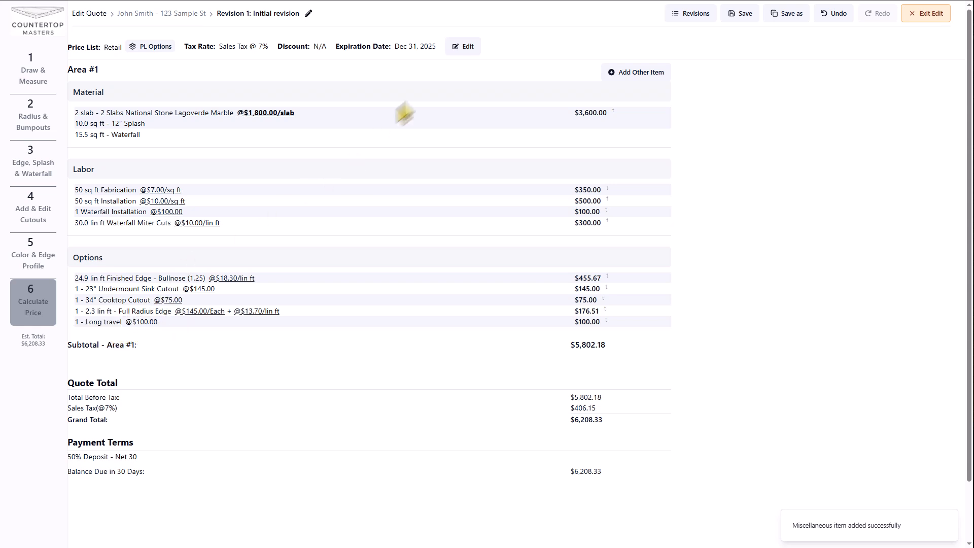
Try to set the quote's taxes to -None- in the pricing settings
click(467, 51)
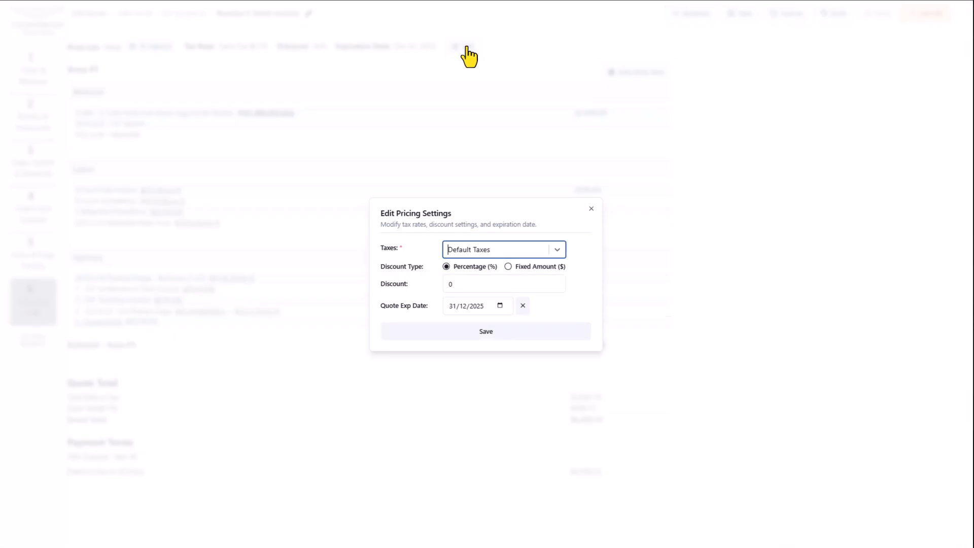
click(495, 250)
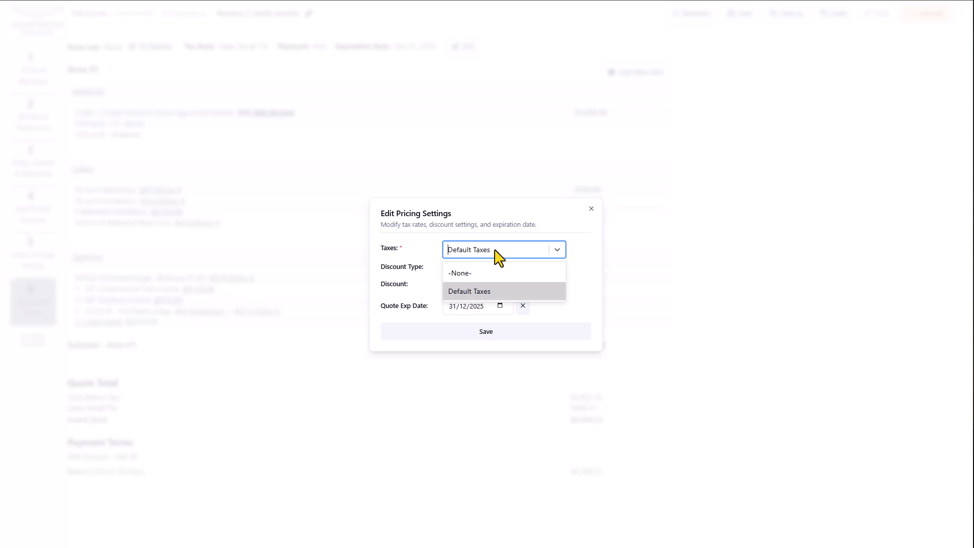
click(489, 273)
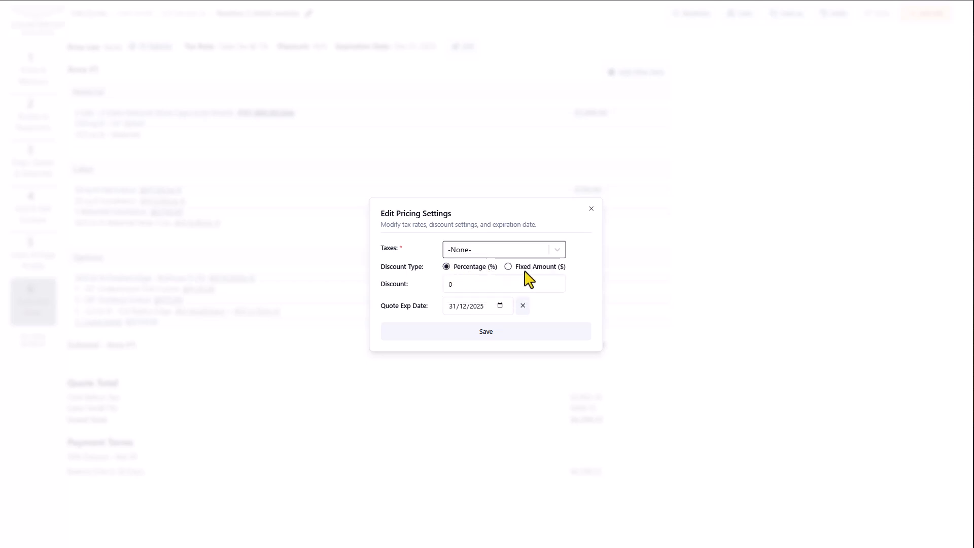
click(479, 327)
click(148, 46)
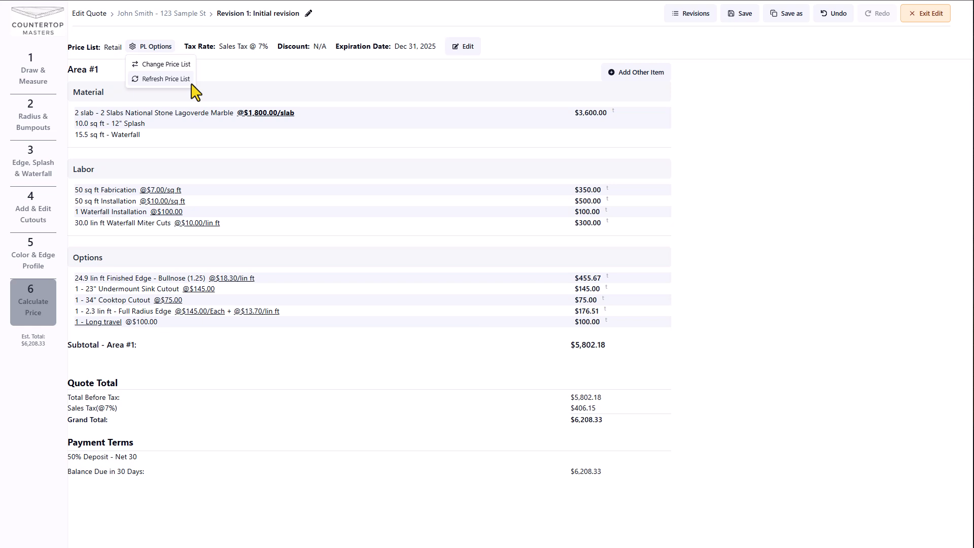
click(228, 64)
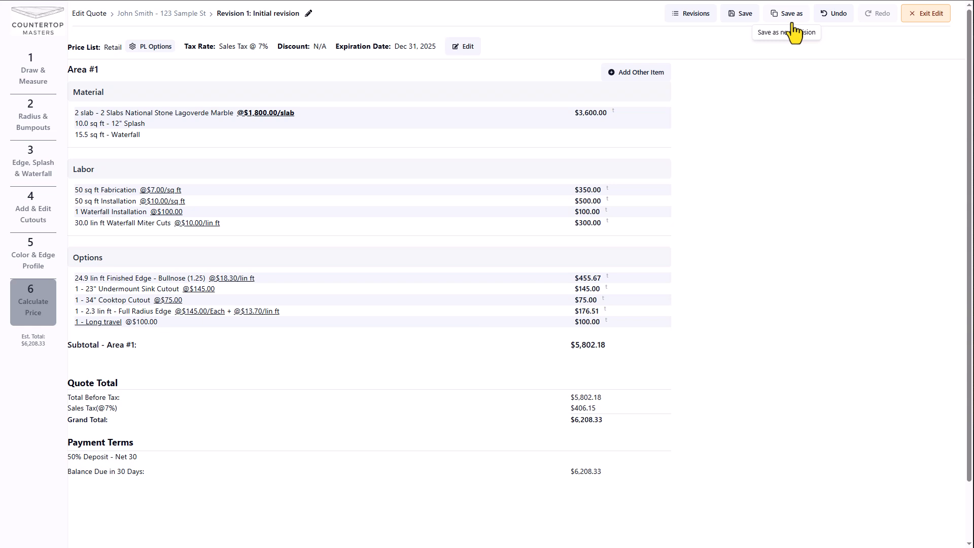
Exit the quote editor, saving the changes
click(930, 23)
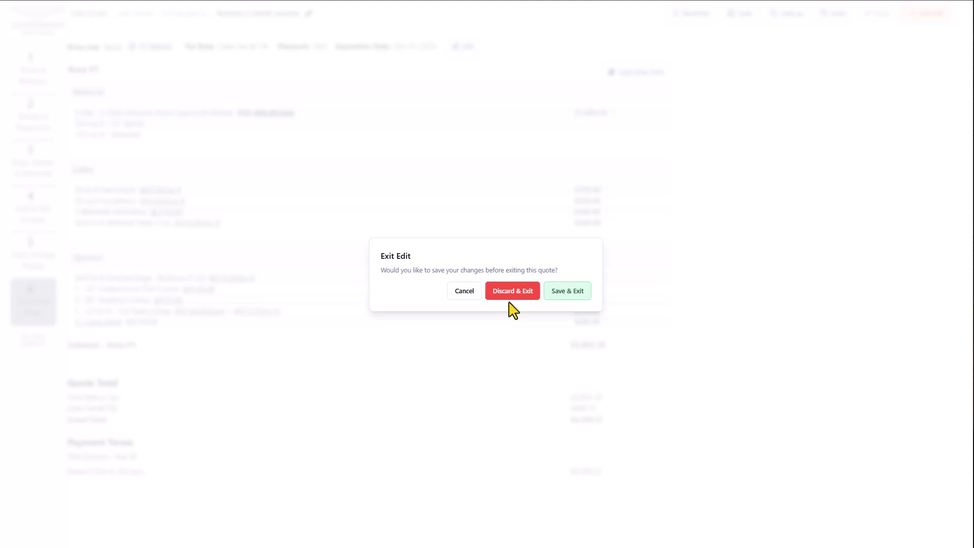
click(574, 299)
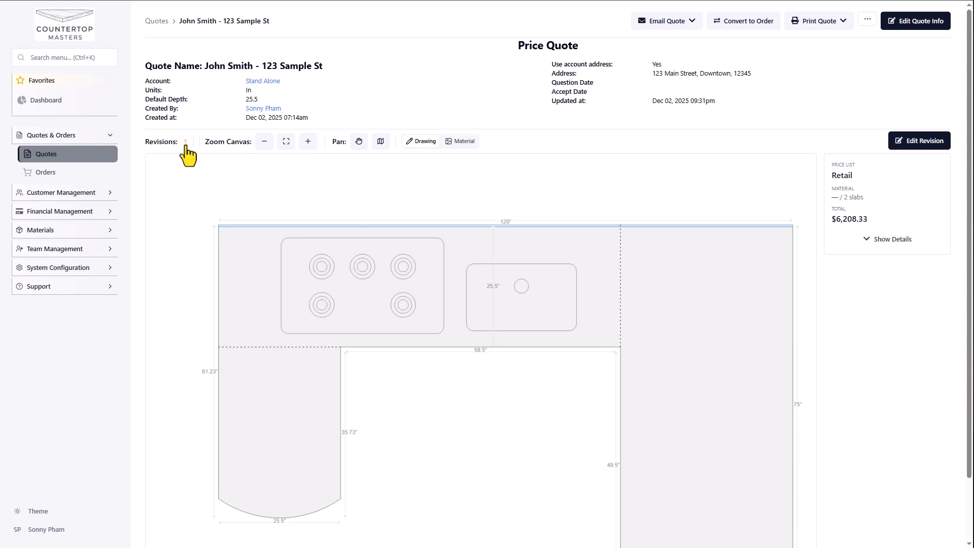
Examine the countertop drawing on the price quote page at several zoom levels and positions, finishing with it fitted to the canvas
click(265, 143)
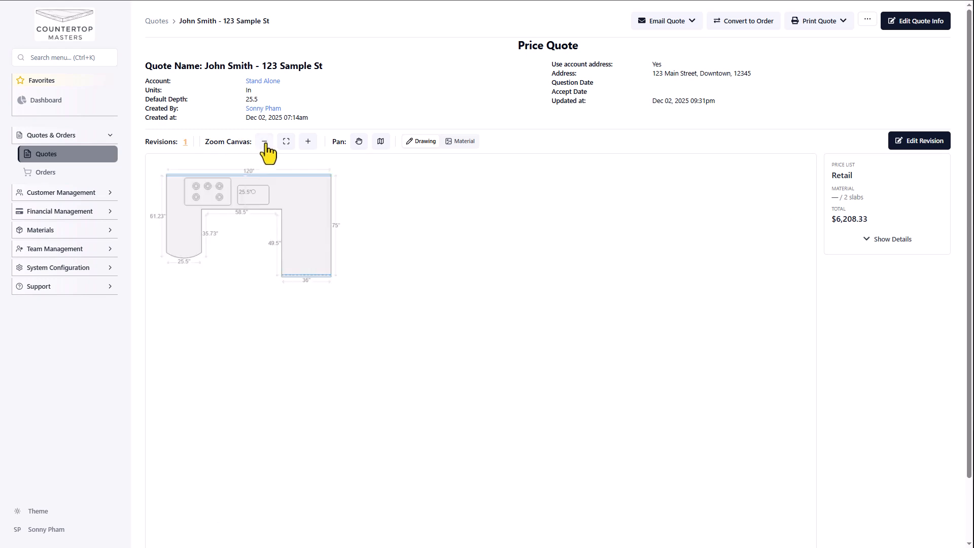
click(307, 142)
click(307, 142)
click(308, 142)
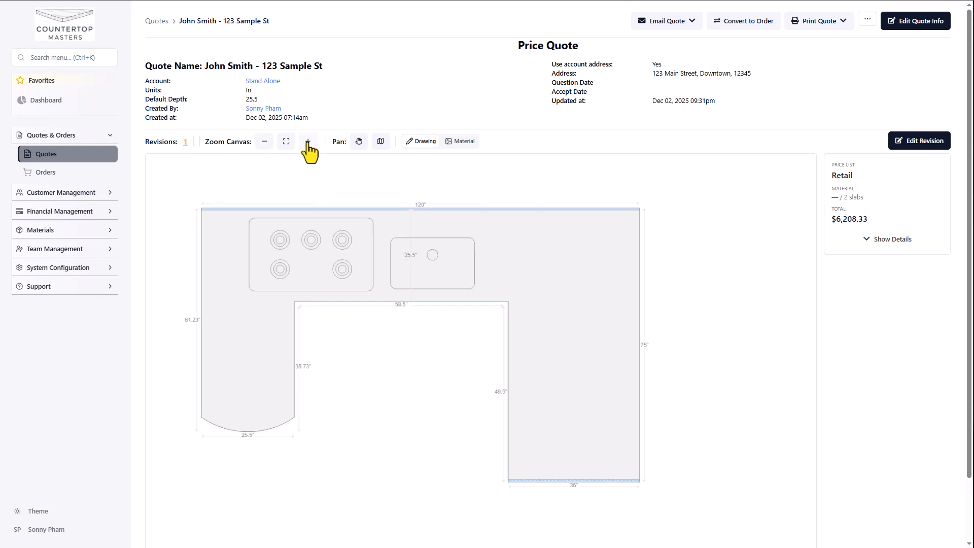
click(286, 142)
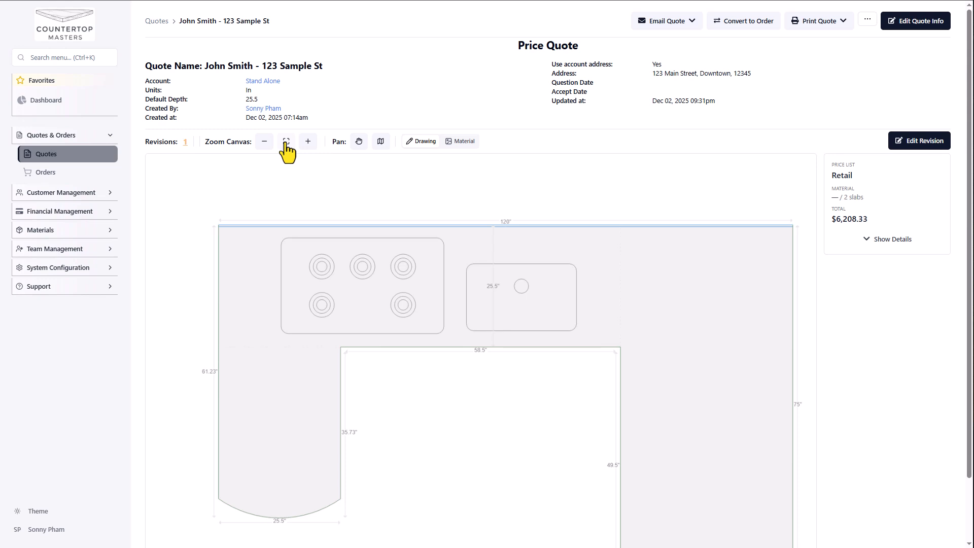
click(359, 142)
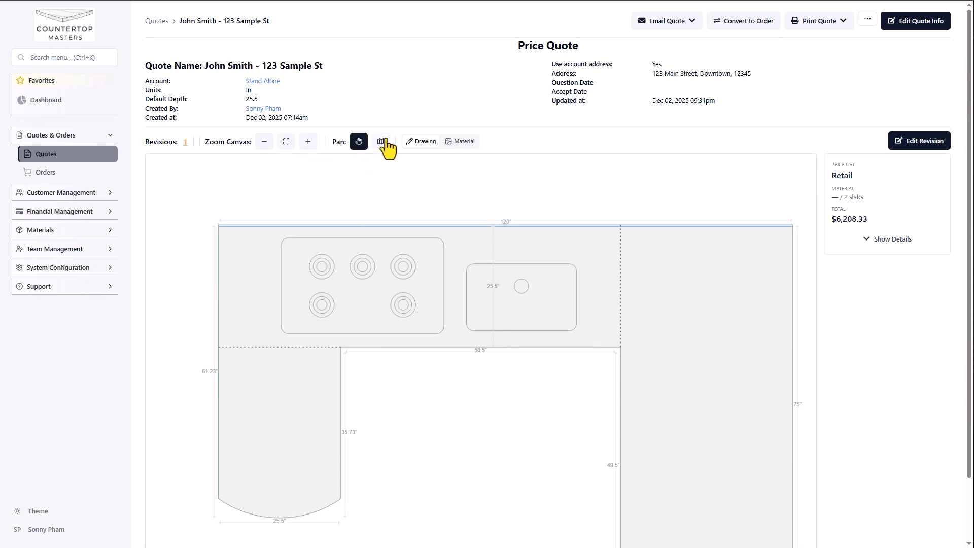
click(386, 141)
mouse_move(634, 252)
mouse_down()
mouse_move(639, 233)
mouse_move(517, 217)
mouse_move(549, 206)
mouse_up()
click(381, 145)
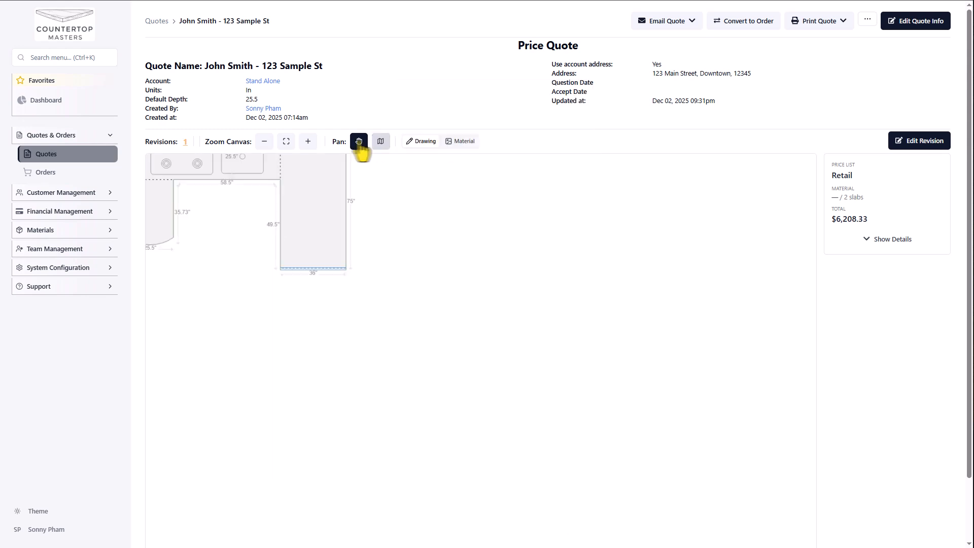
click(286, 142)
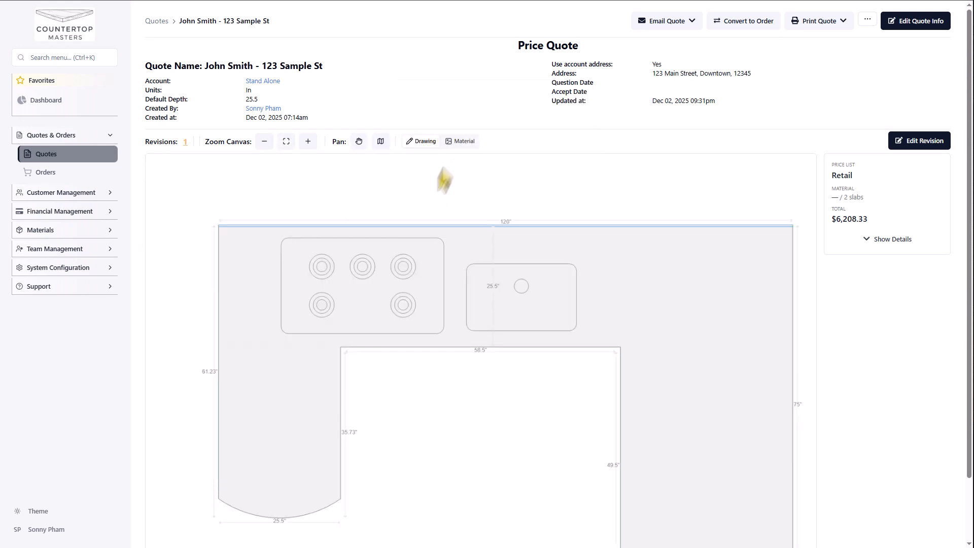
View the countertop in its stone material and expand the quote's itemised price details
click(463, 142)
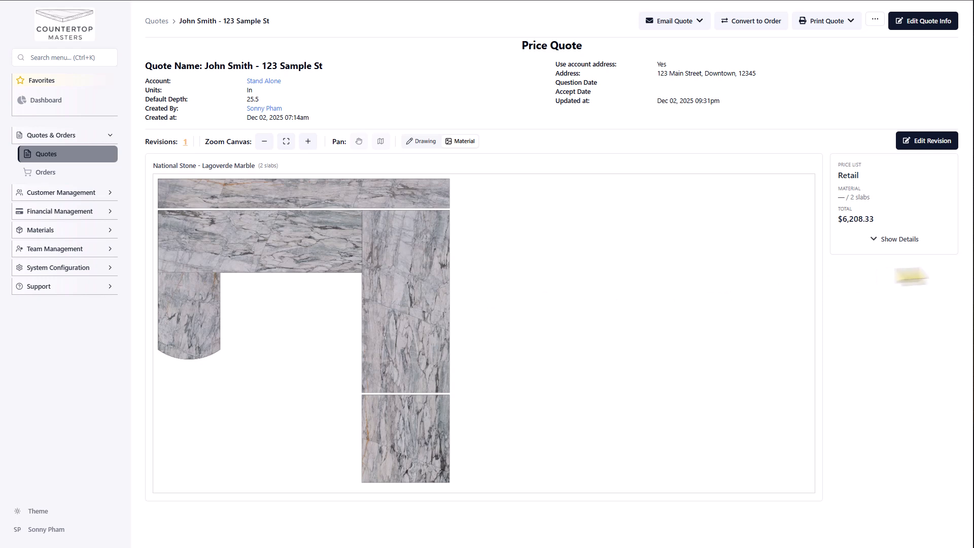
click(908, 240)
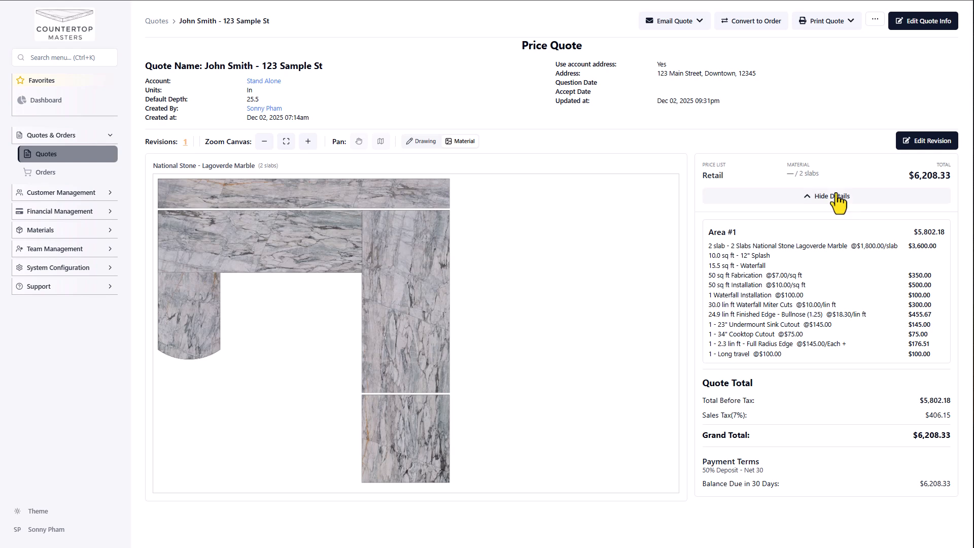
click(838, 198)
click(906, 245)
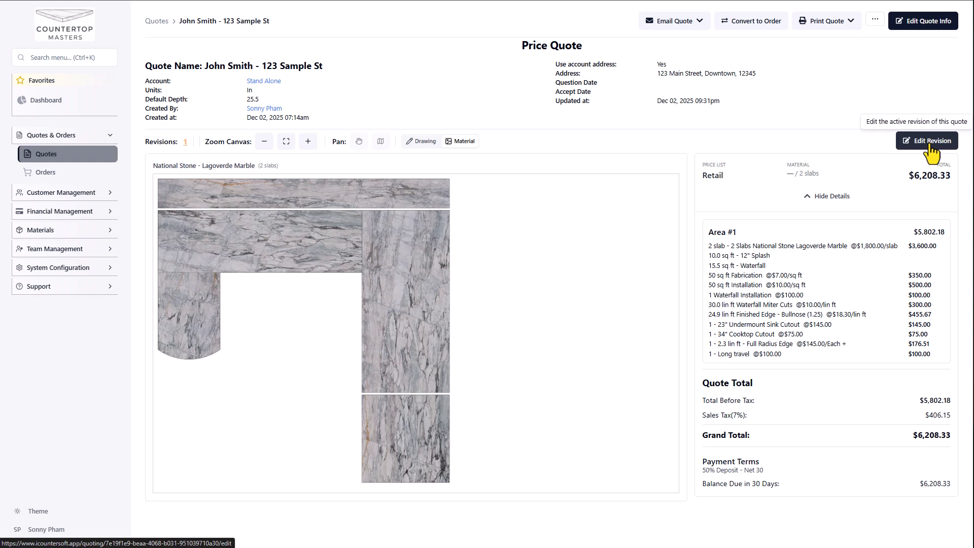
Review the quote's general information form and return to the price quote page
click(930, 29)
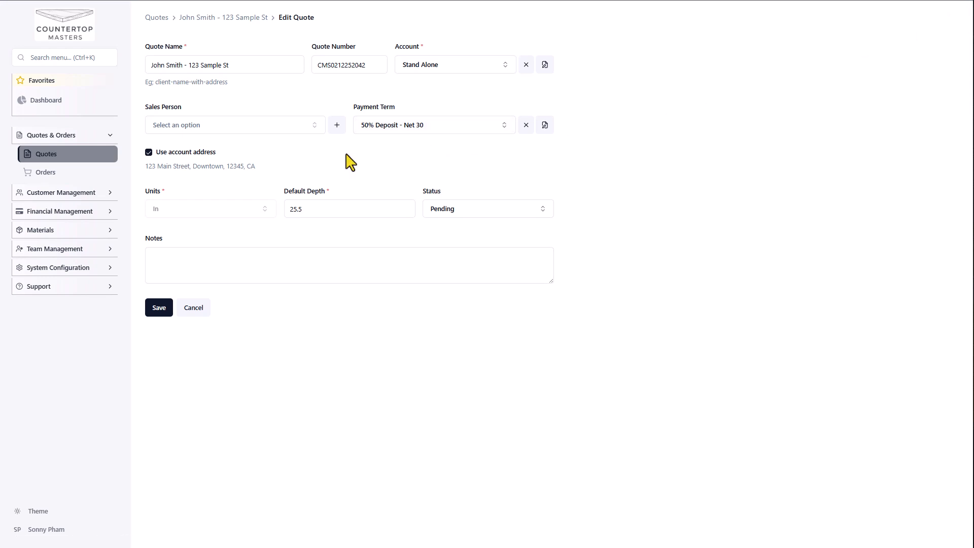
key(alt+Left)
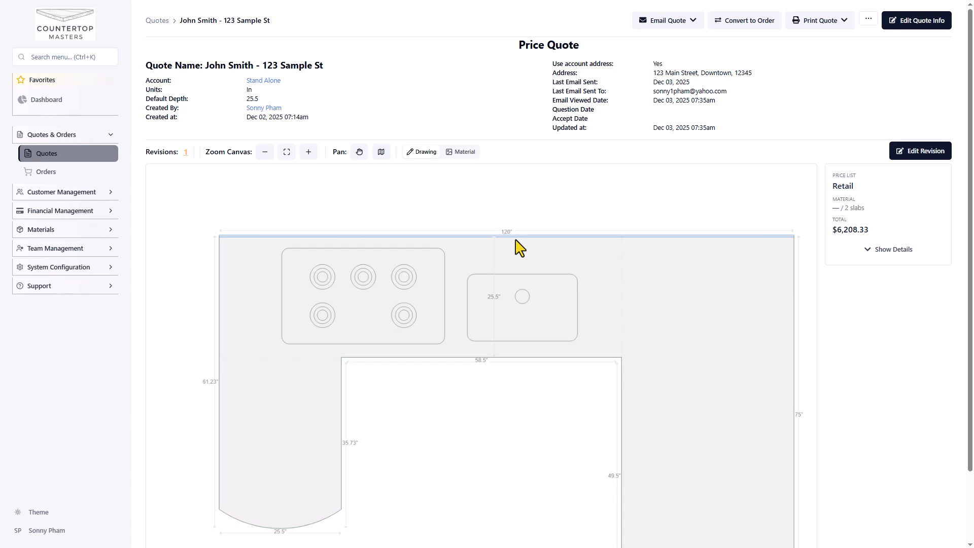
Preview the quote's printout with the Default Quote-Order Template, examine its pages and destination options, and cancel printing
click(845, 20)
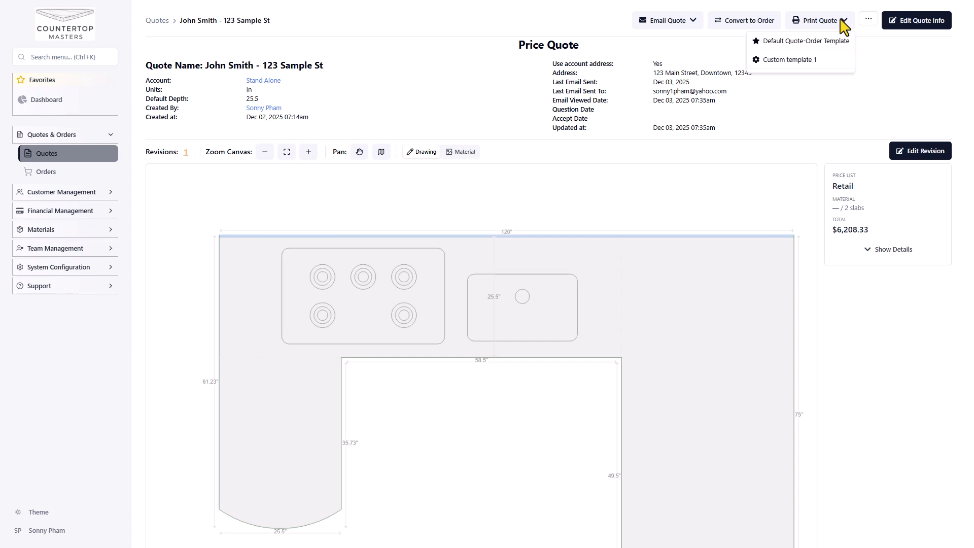
click(836, 43)
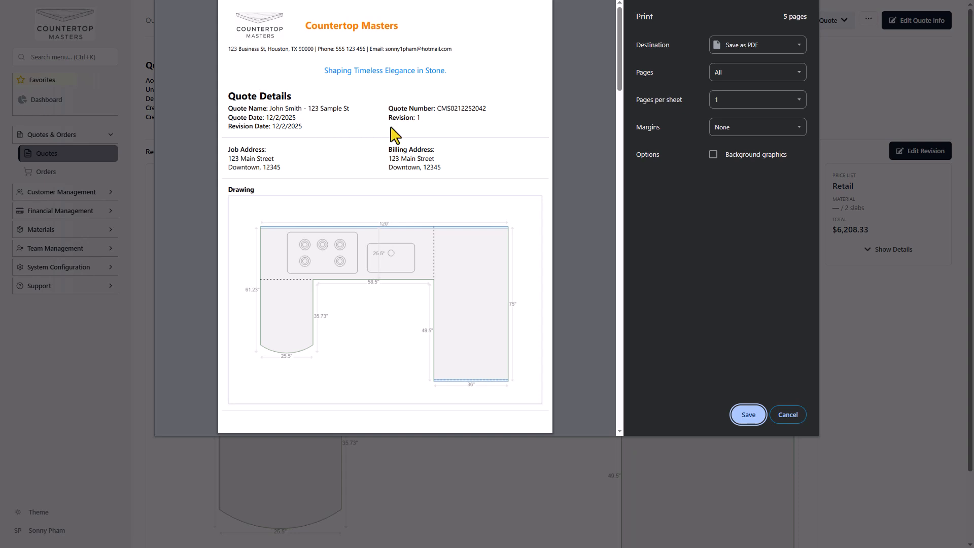
scroll(413, 284, down, 5)
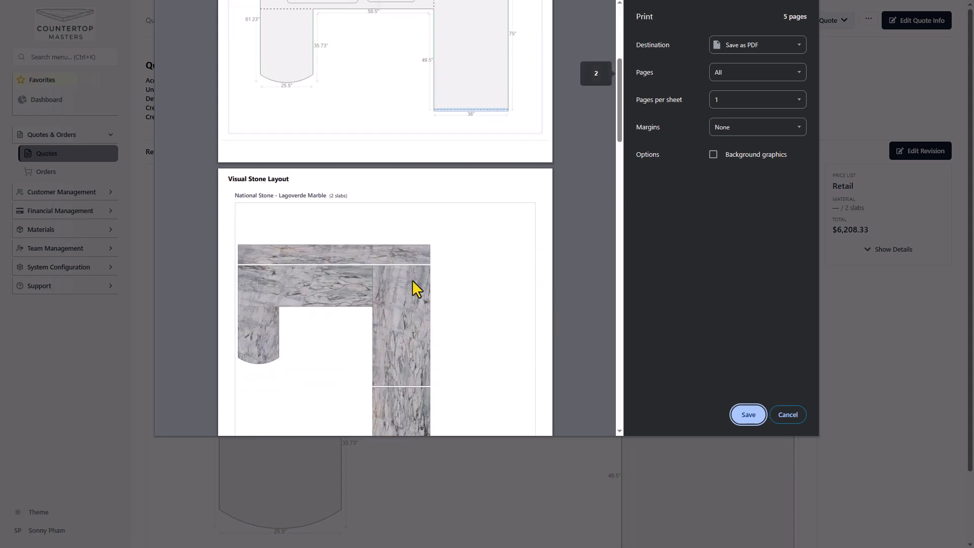
scroll(416, 289, down, 10)
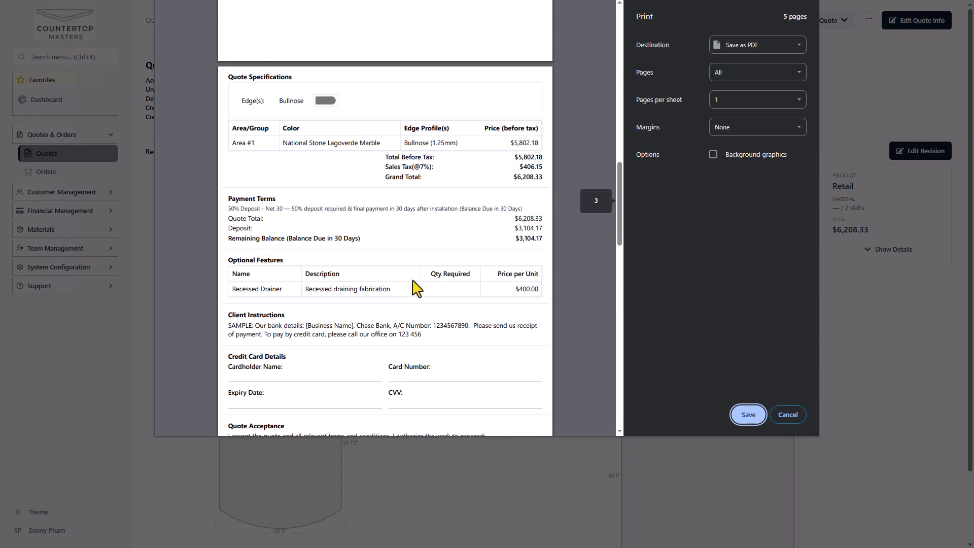
scroll(415, 289, down, 5)
scroll(415, 289, up, 5)
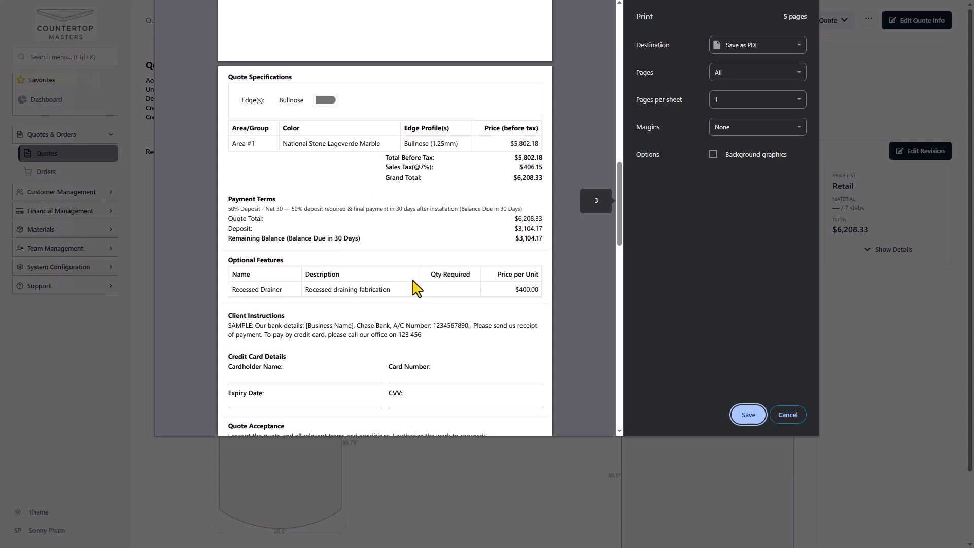
scroll(415, 289, up, 15)
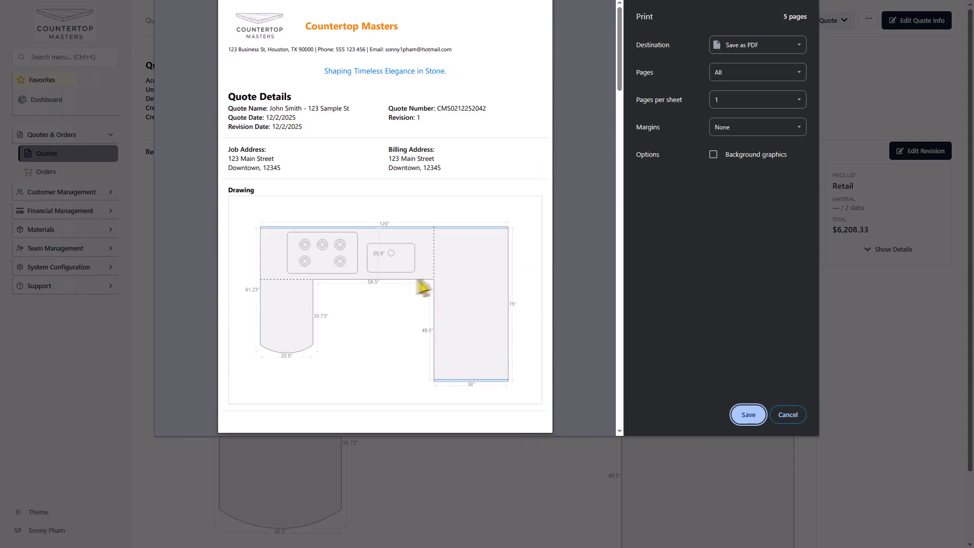
click(763, 49)
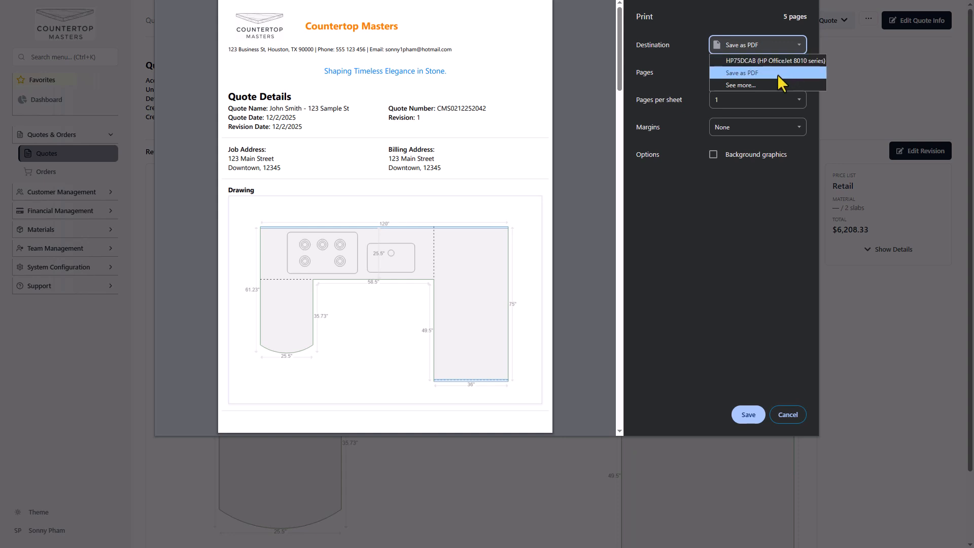
click(788, 414)
Open the Email Quote Link form and show, then hide, its optional CC and BCC fields
click(686, 21)
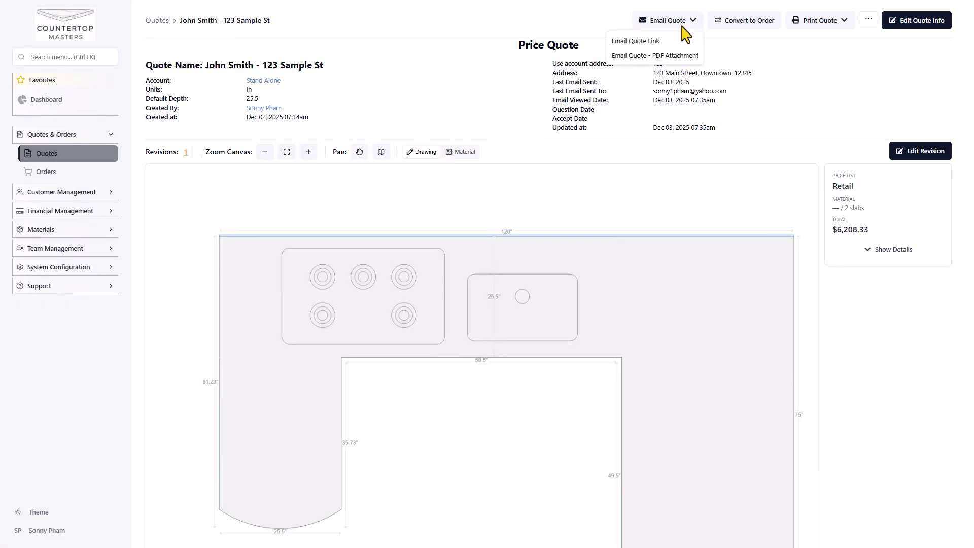
click(653, 45)
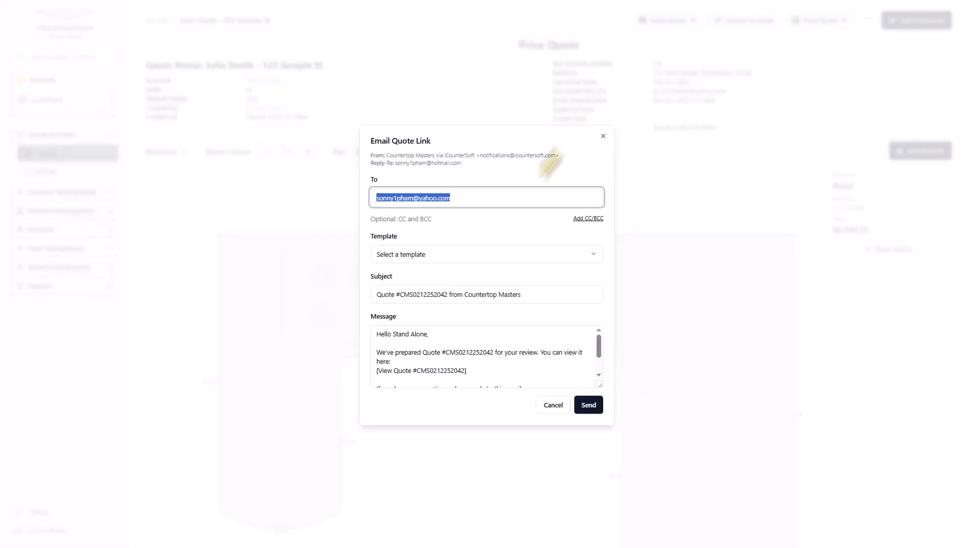
click(599, 220)
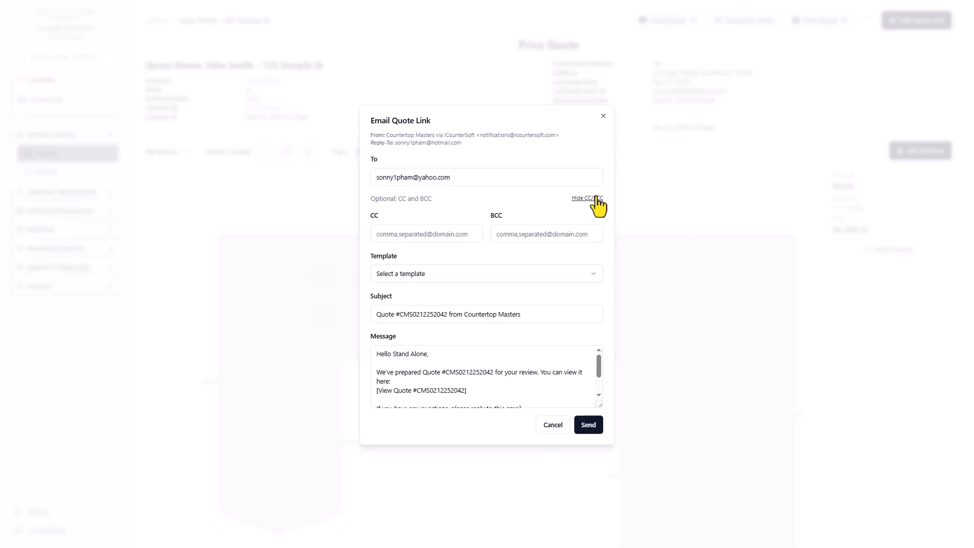
click(598, 202)
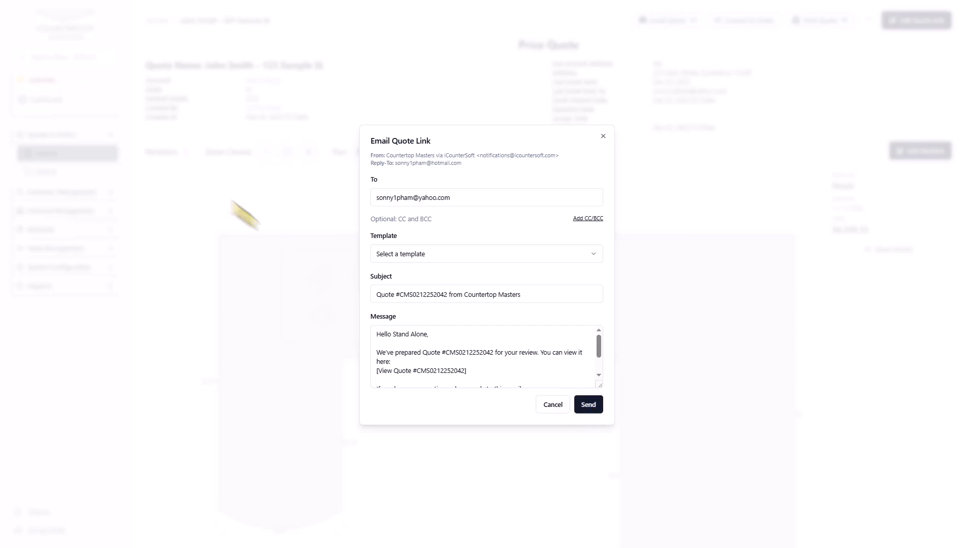
Switch to Yahoo Mail, open the emailed quote link, view its question and acceptance forms, and return to the price quote page
drag(0, 59, 575, 0)
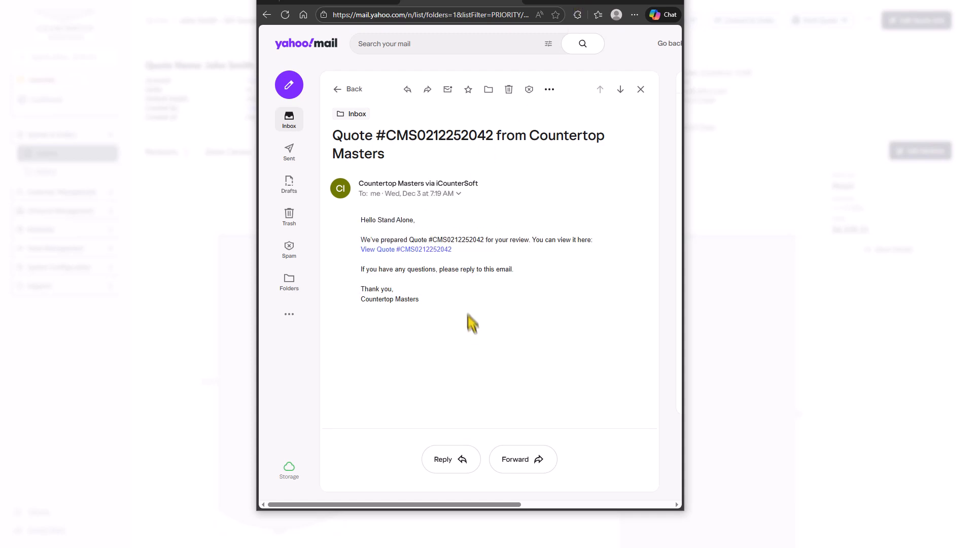
click(436, 249)
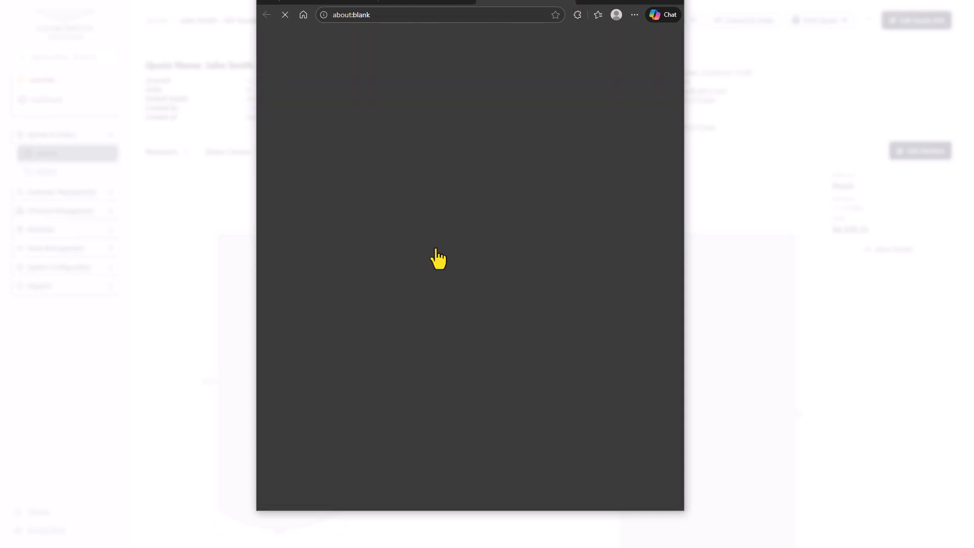
drag(685, 251, 828, 250)
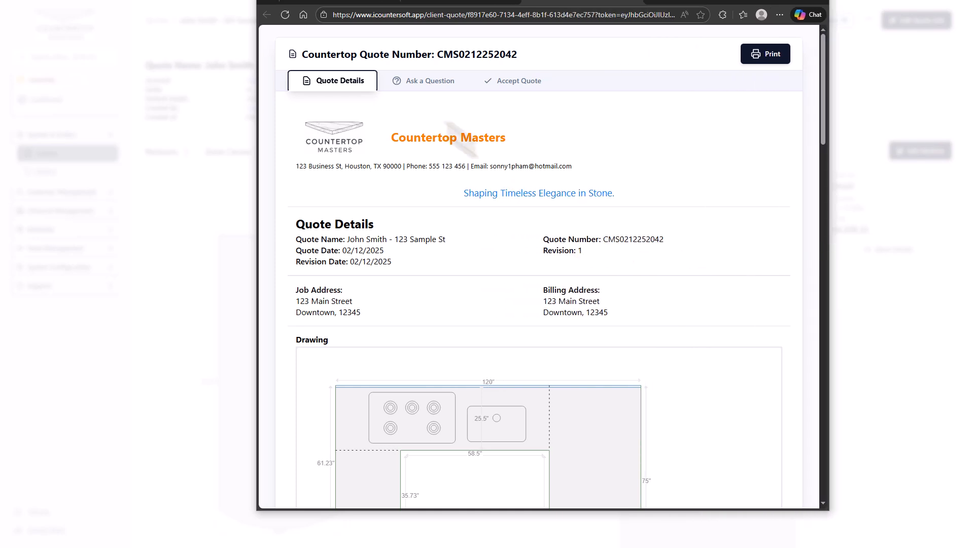
click(440, 81)
click(539, 84)
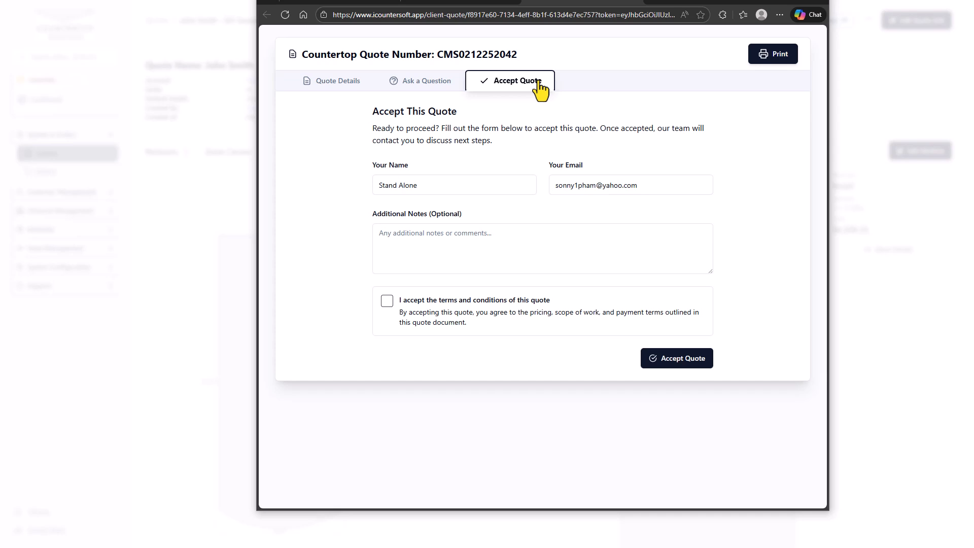
click(208, 217)
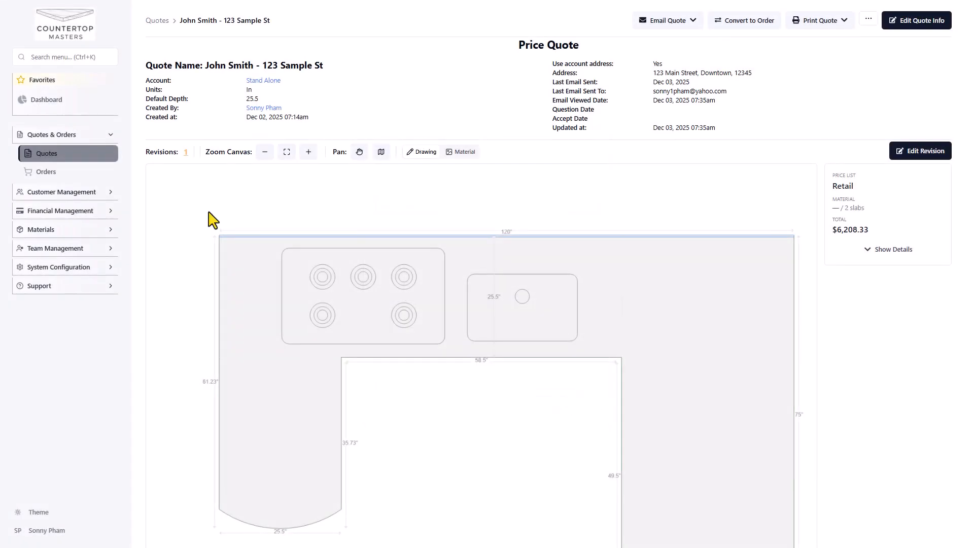
Review the email form for sending the quote as a PDF attachment and close it without sending
click(692, 20)
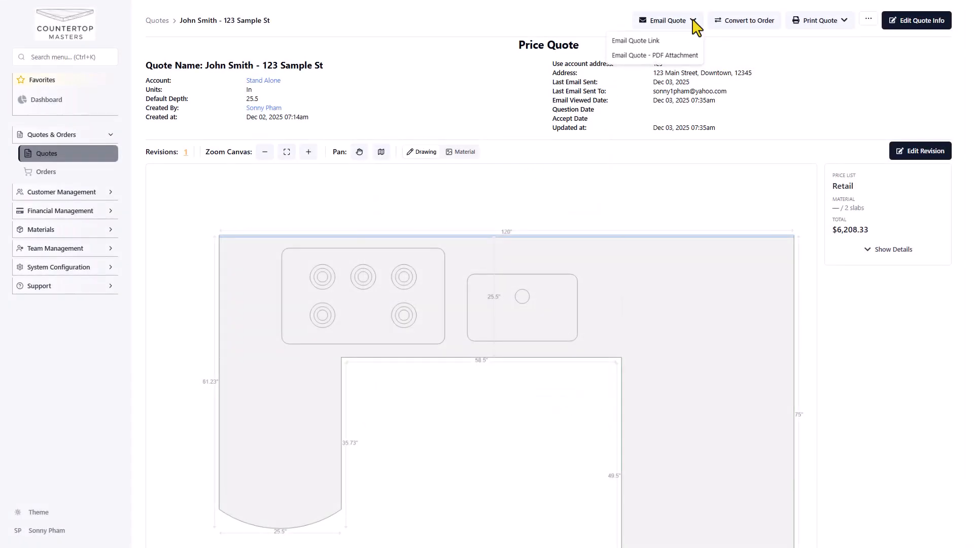
click(691, 57)
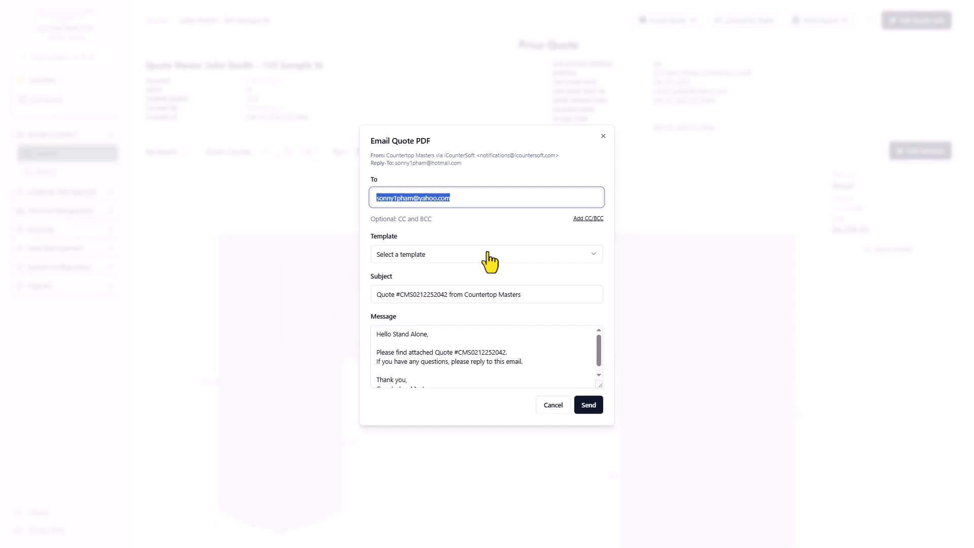
click(655, 190)
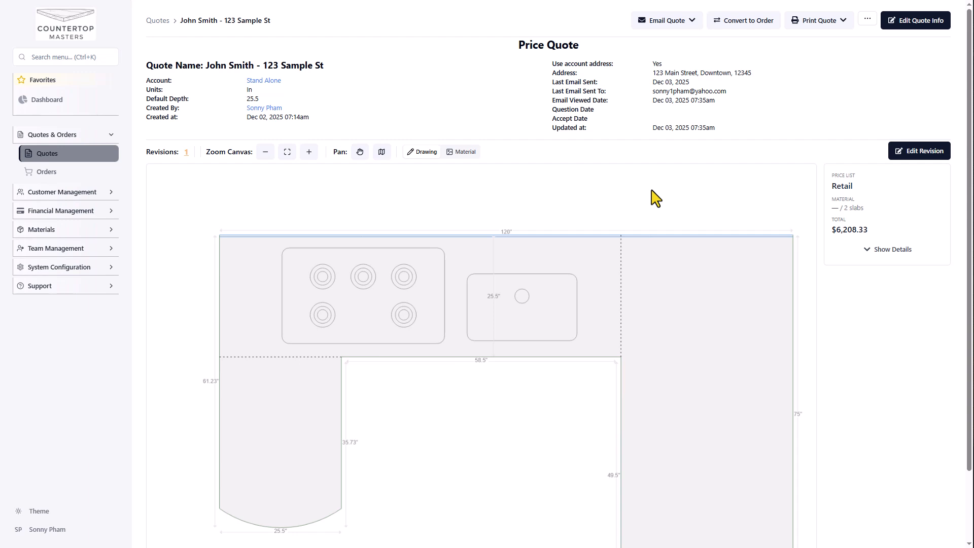
Copy the Default Quote-Order Template as a new template named "Retail Quote Template", keeping the suggested description
click(76, 268)
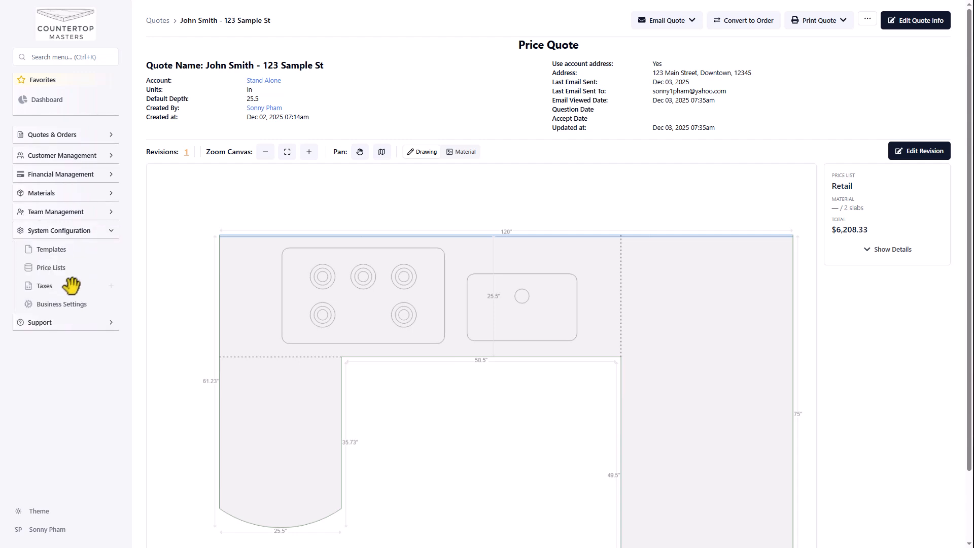
click(72, 251)
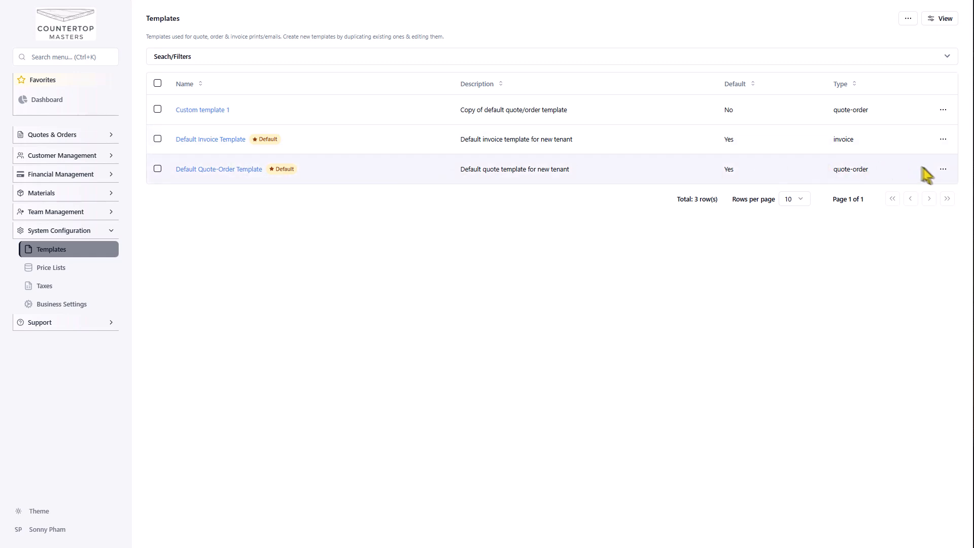
click(942, 170)
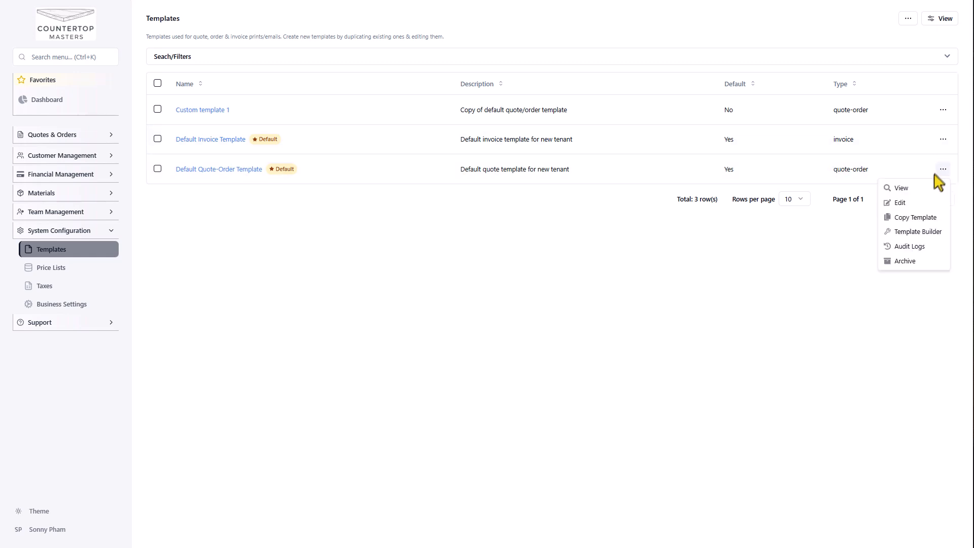
click(928, 219)
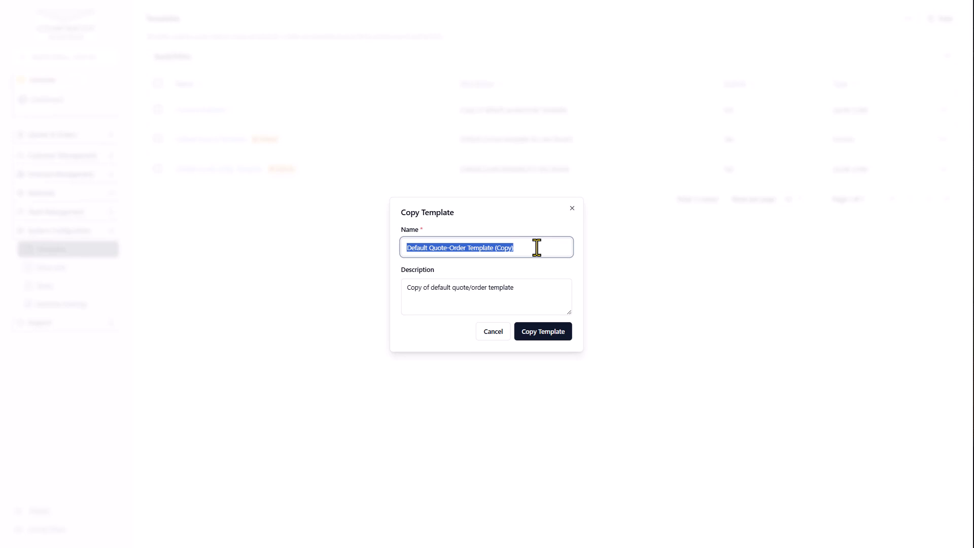
text(Retail Quote Template)
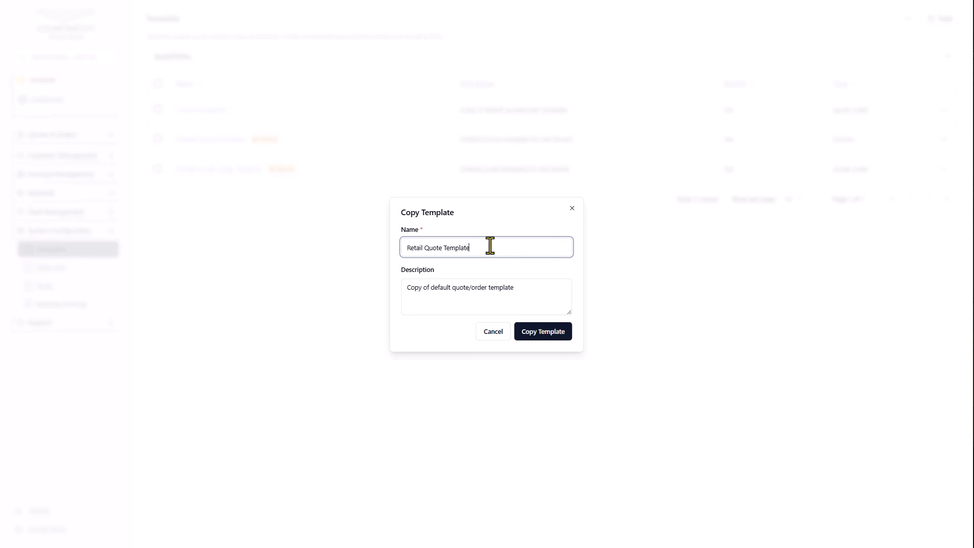
click(530, 289)
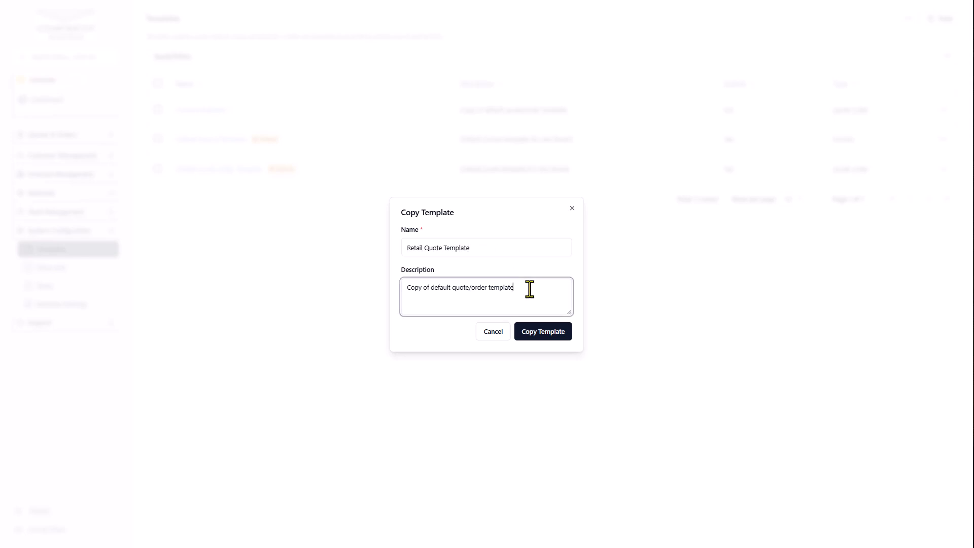
click(547, 336)
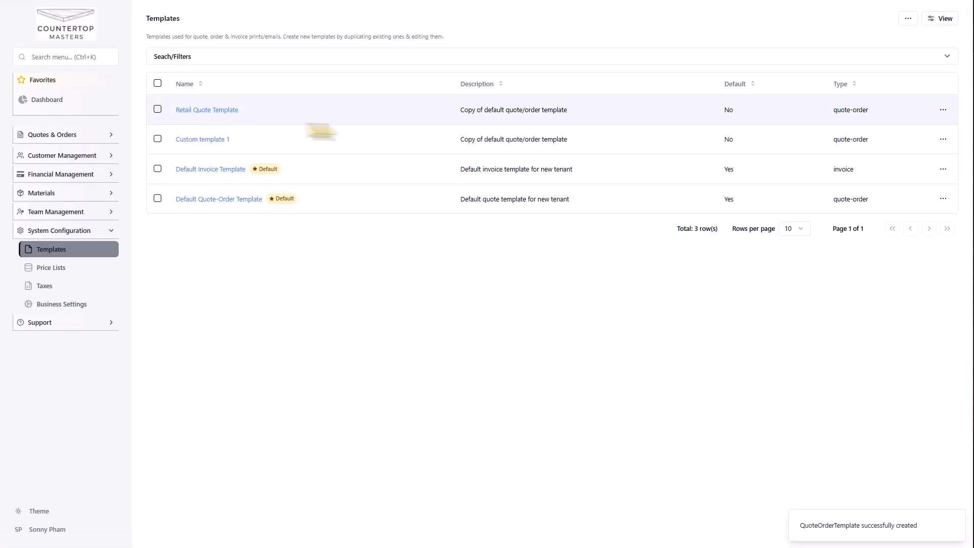
Open Retail Quote Template in the Template Builder, review the Quote/Revision Metadata section's and Quote Name's styling options, and save the template
click(943, 109)
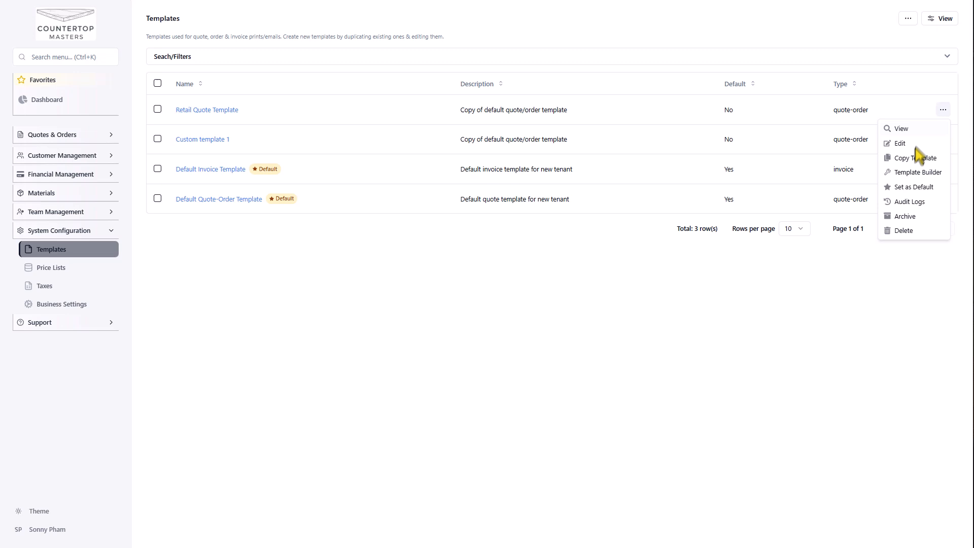
click(918, 173)
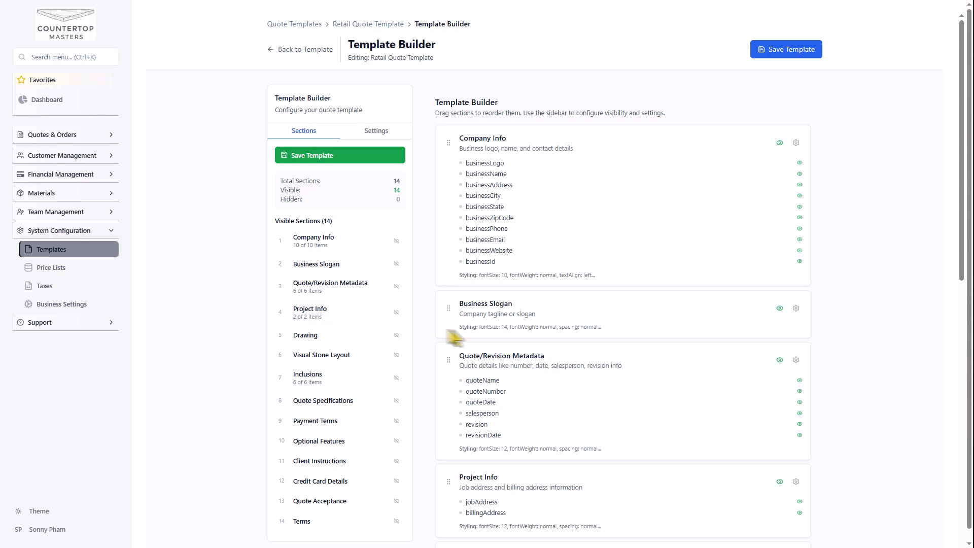
click(796, 360)
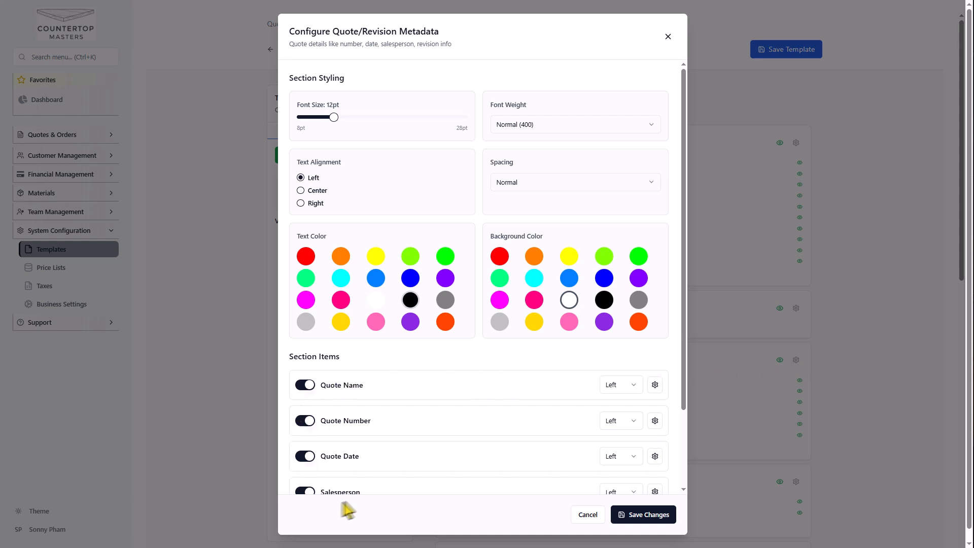
click(611, 388)
click(658, 390)
click(658, 391)
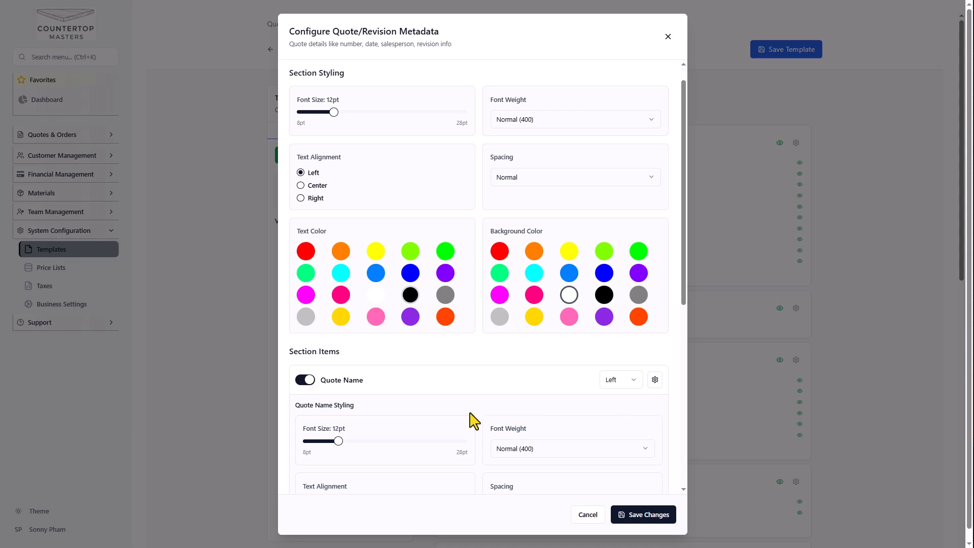
scroll(472, 420, down, 6)
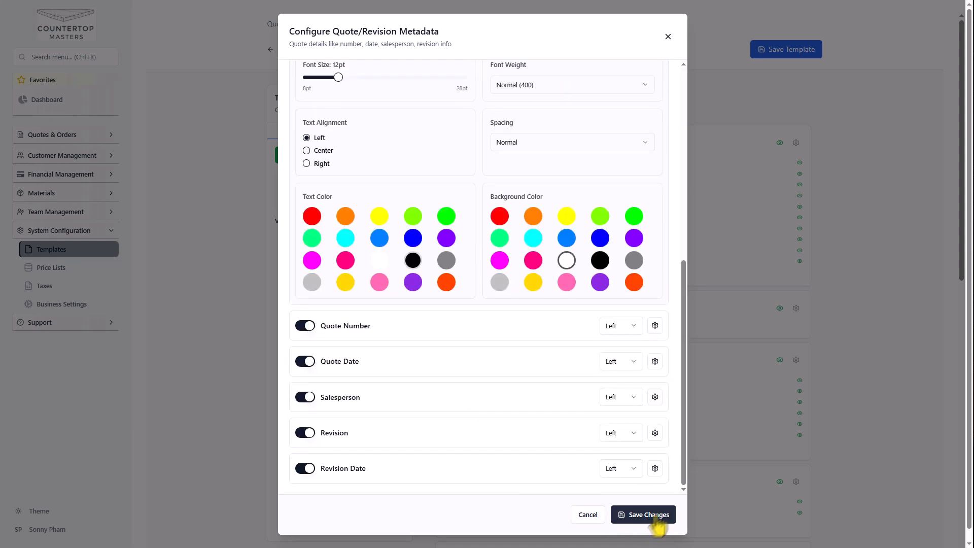
click(739, 219)
click(785, 49)
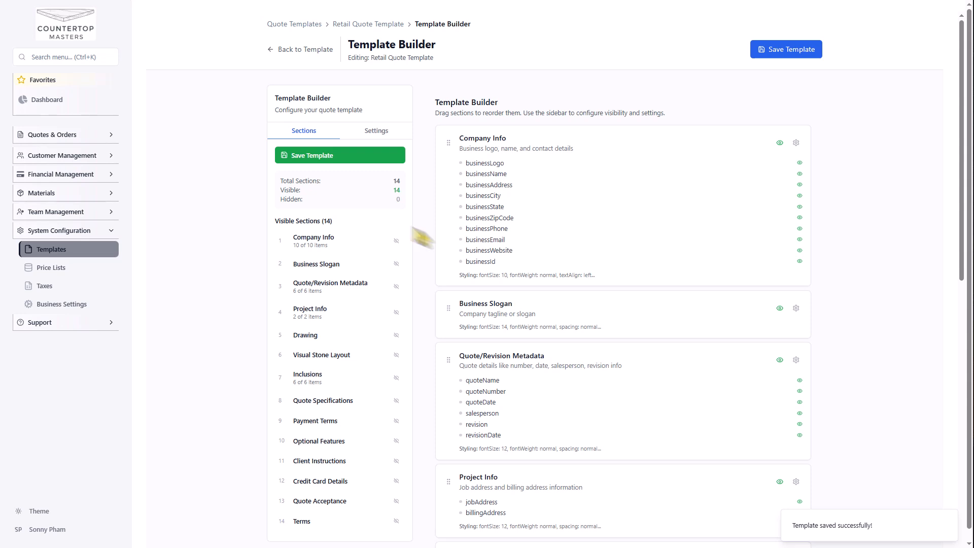
Open the business settings for editing and inspect the business logo under the essential business information
click(71, 304)
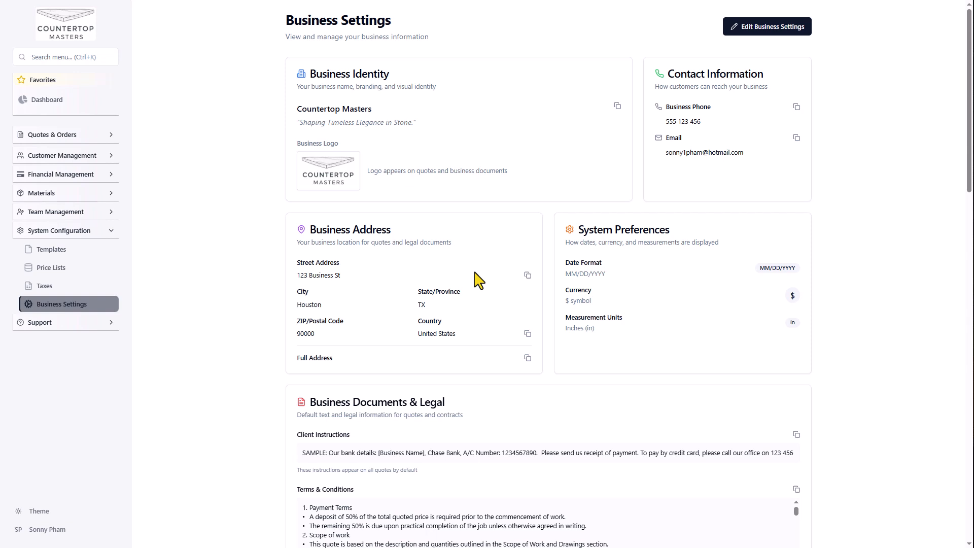
click(740, 30)
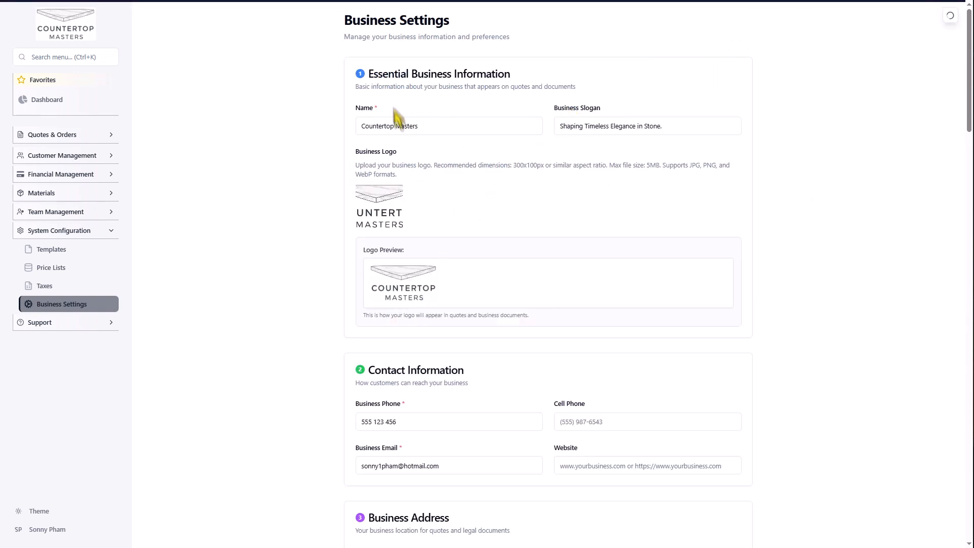
mouse_move(374, 209)
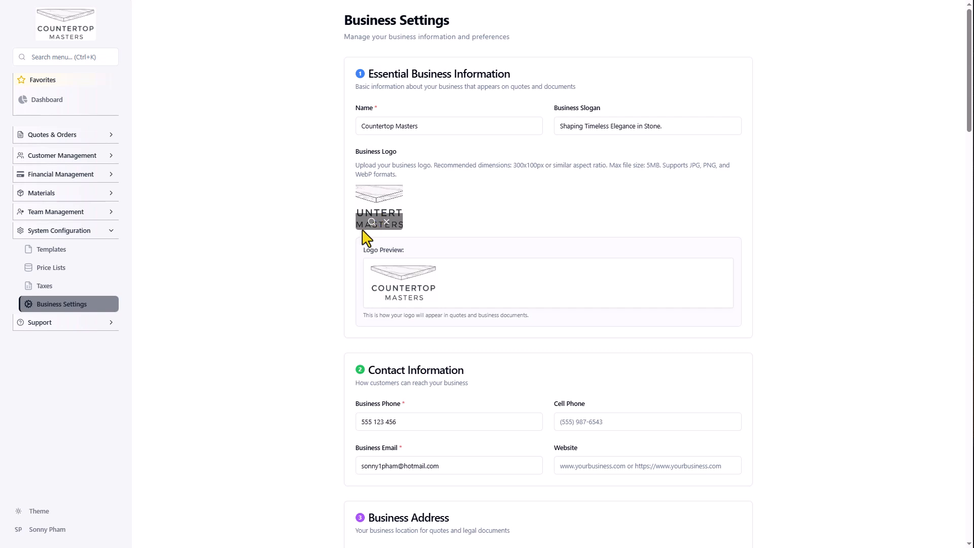
Review the business settings from contact information and address through system preferences, client instructions, terms and conditions, and collections email templates
scroll(413, 343, down, 8)
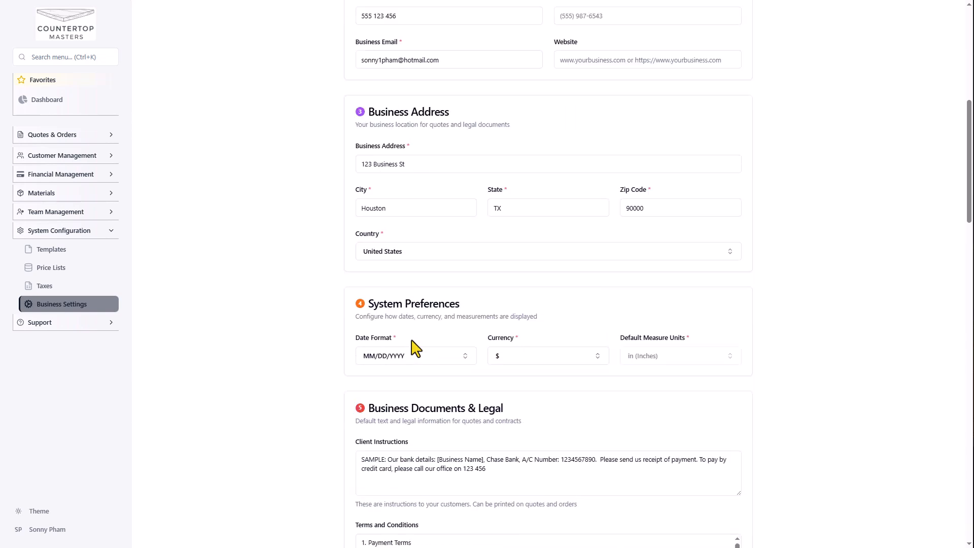
scroll(415, 348, down, 5)
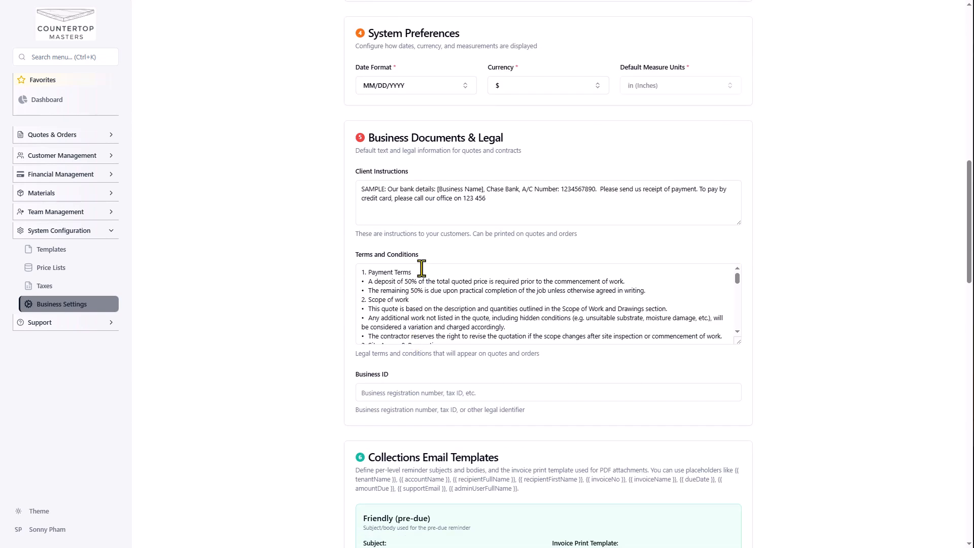
scroll(421, 268, down, 2)
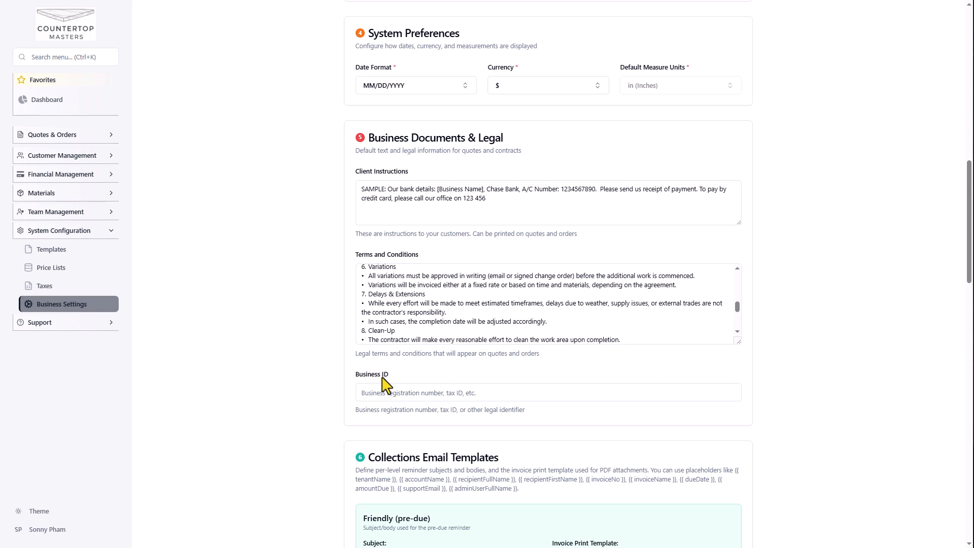
scroll(382, 375, down, 8)
scroll(338, 374, down, 15)
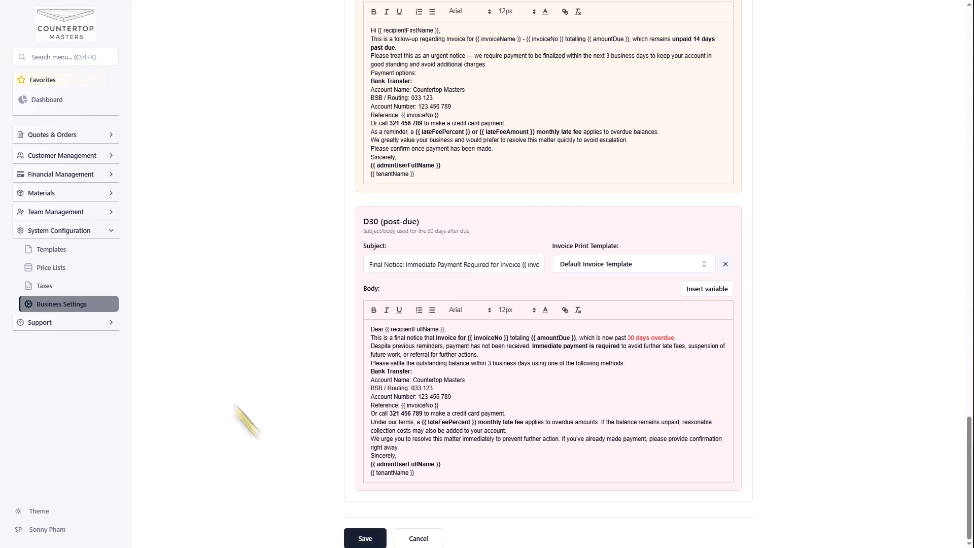
Copy the Retail price list as "Commercial price list" with the description "For commercial customers only" and a price adjustment of -5%
click(69, 267)
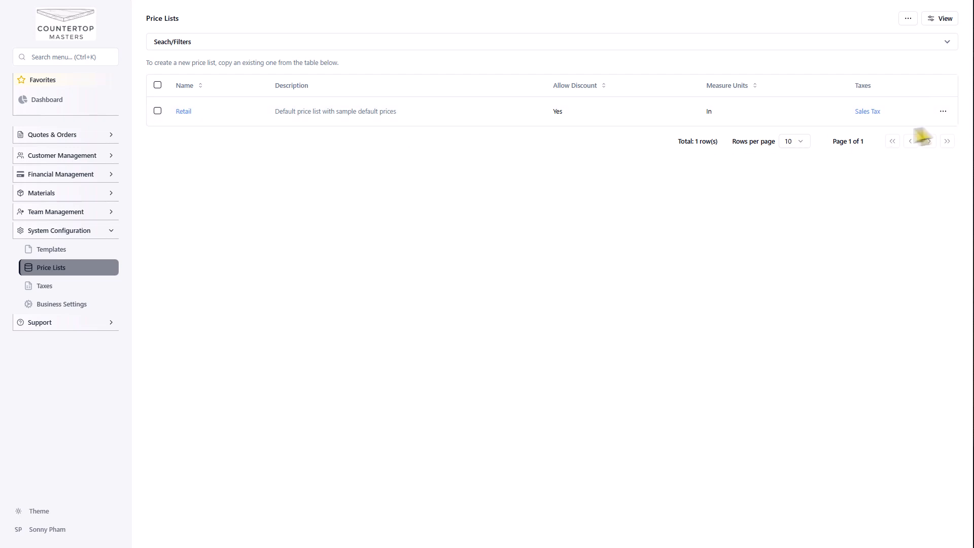
click(944, 112)
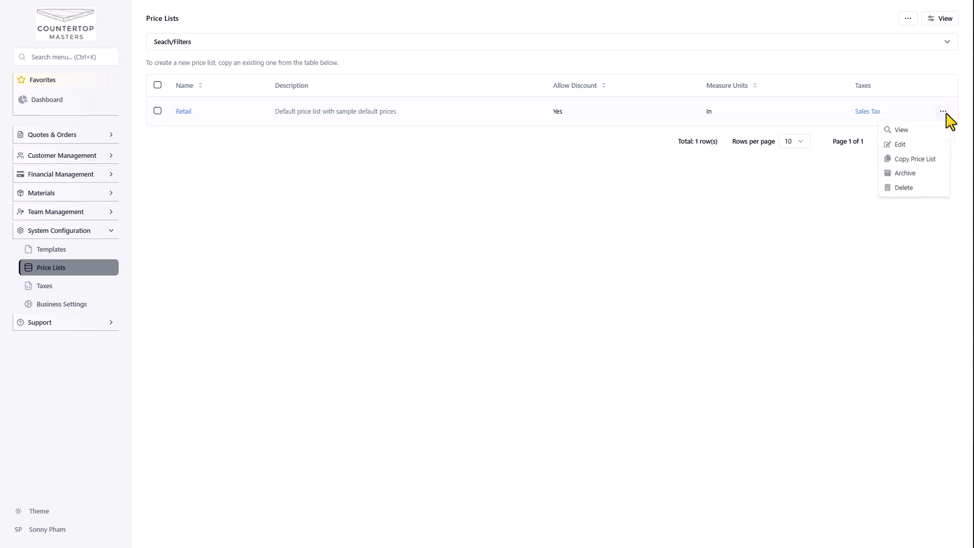
click(931, 161)
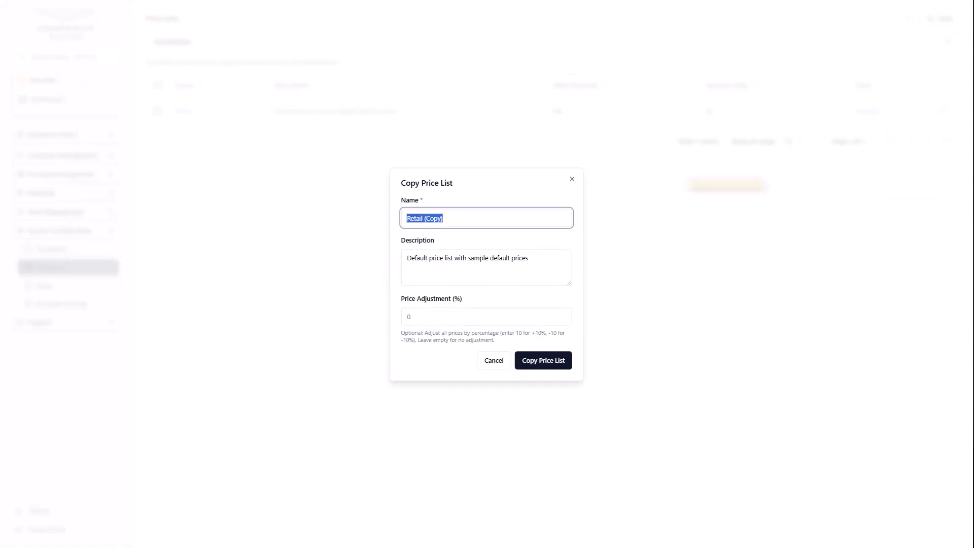
text(Commercial price list)
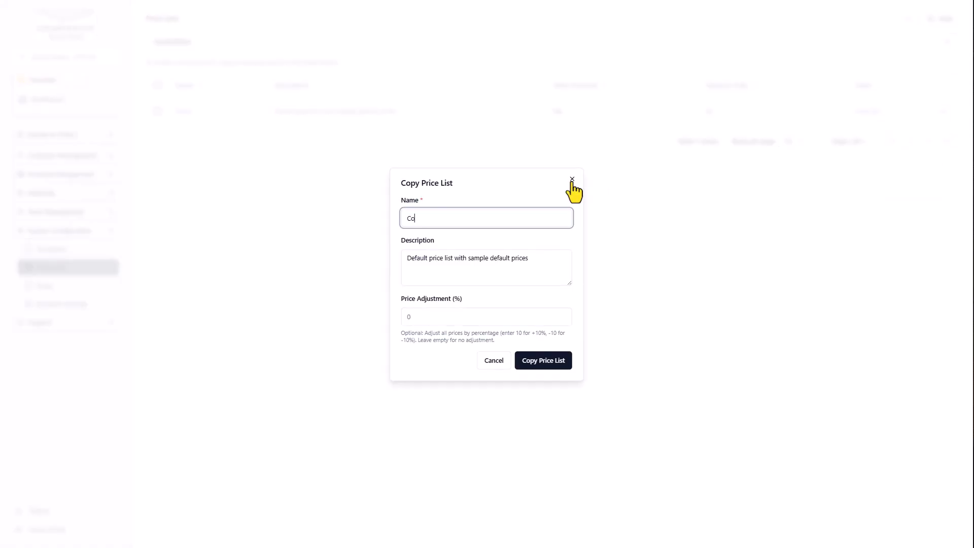
click(556, 270)
drag(533, 265, 349, 271)
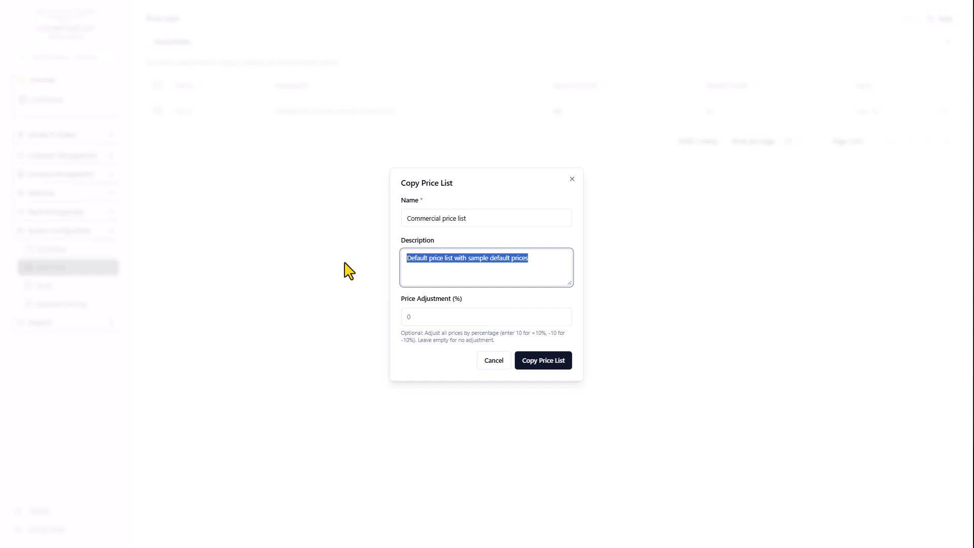
text(For commercial customers only)
key(Tab)
text(-5)
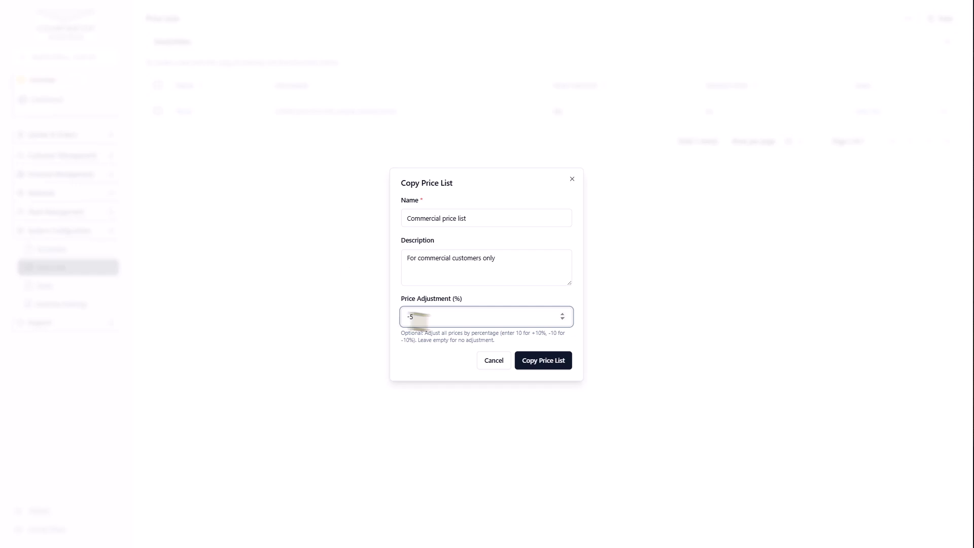
click(542, 362)
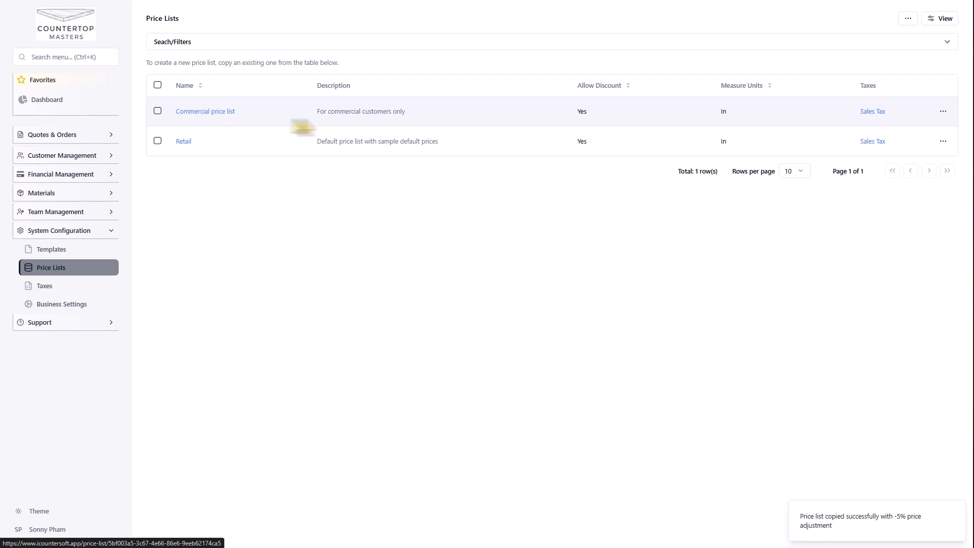
Open Commercial price list for editing and review its general settings and the fabrication labor pricing
click(943, 112)
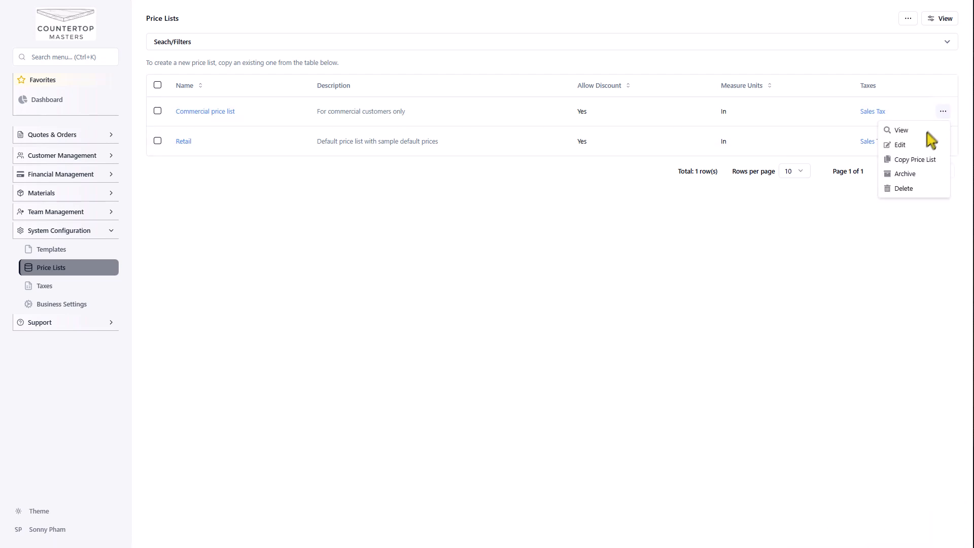
click(908, 144)
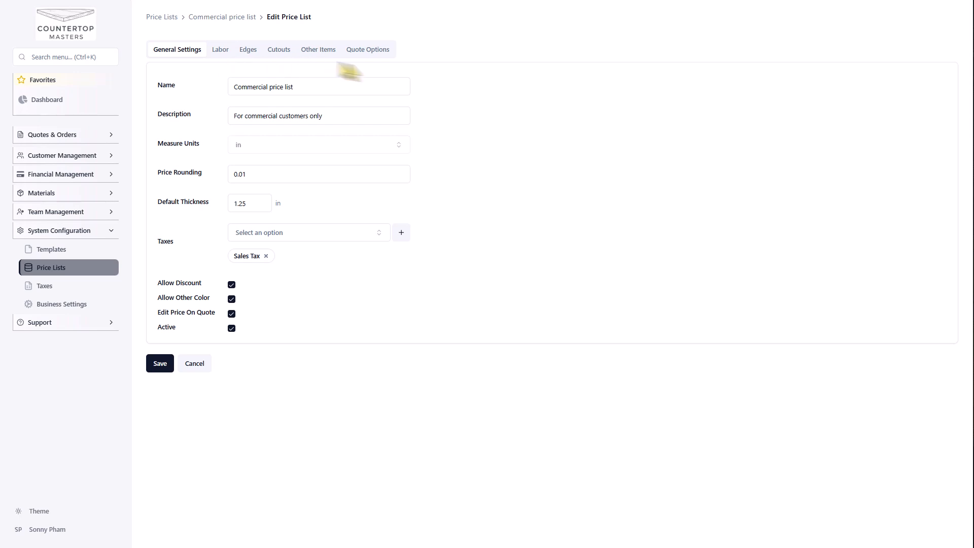
click(221, 51)
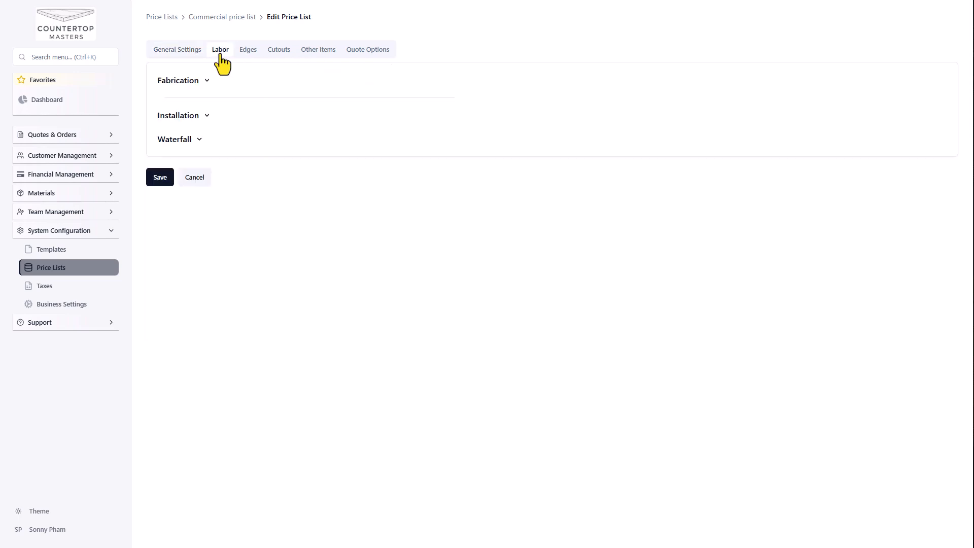
click(206, 81)
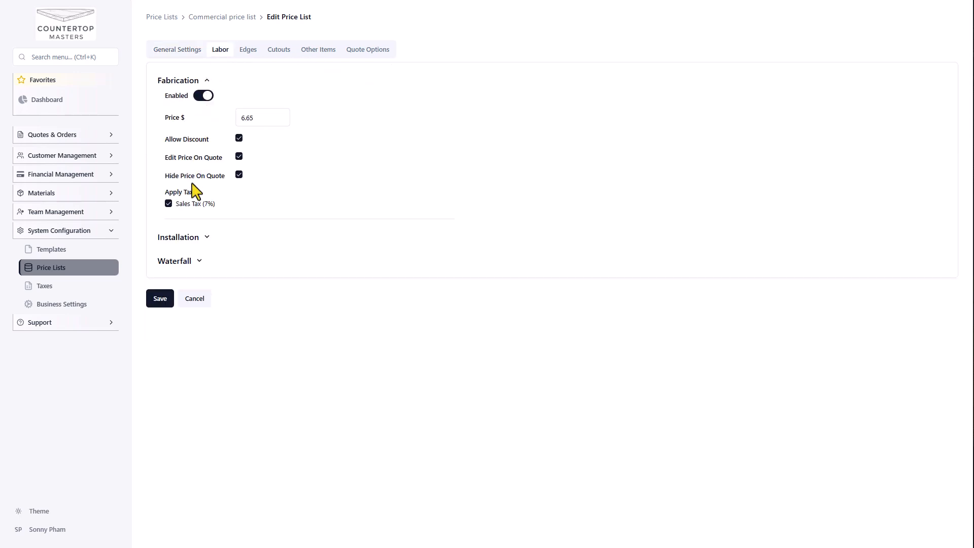
Review the commercial price list's edge profiles and splash settings, and inspect the Recessed Drainer entry among its quote options
click(248, 51)
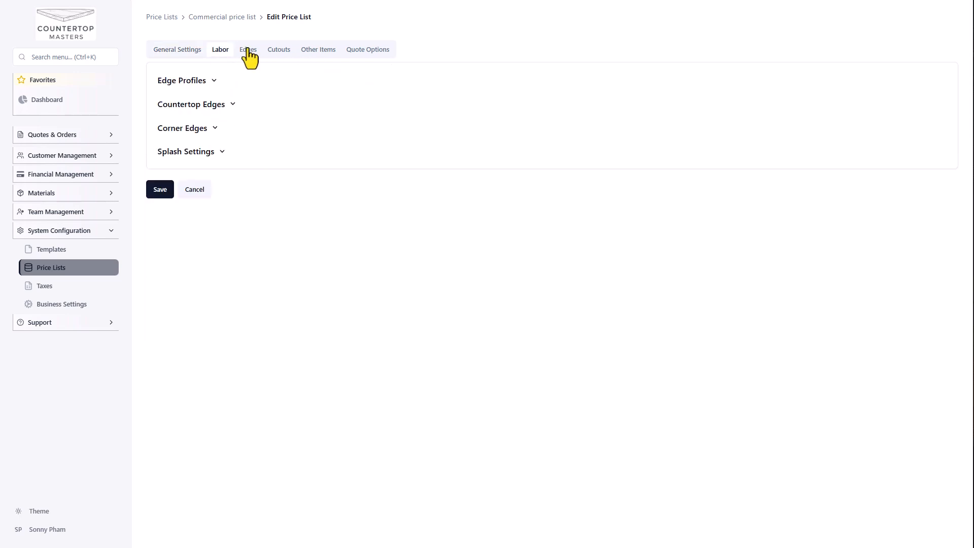
click(212, 82)
click(212, 82)
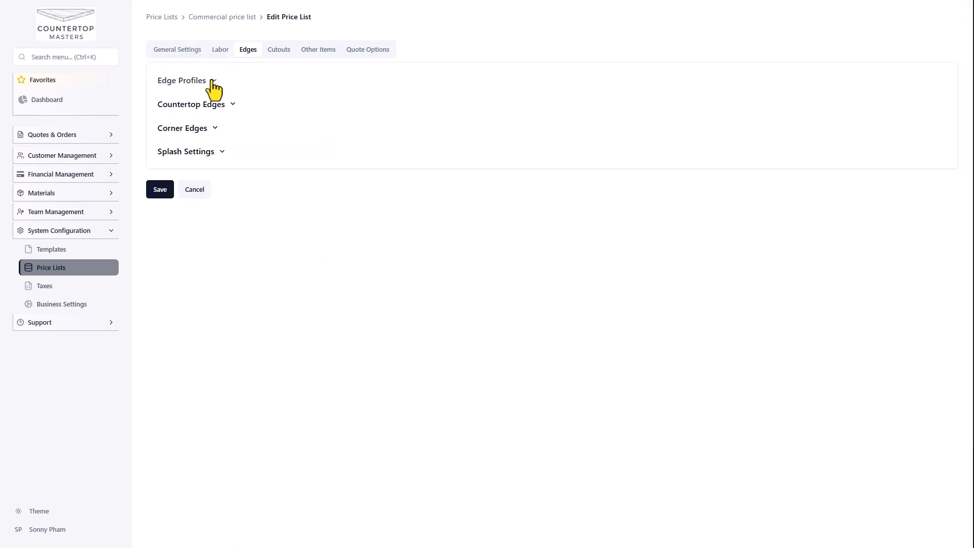
click(216, 154)
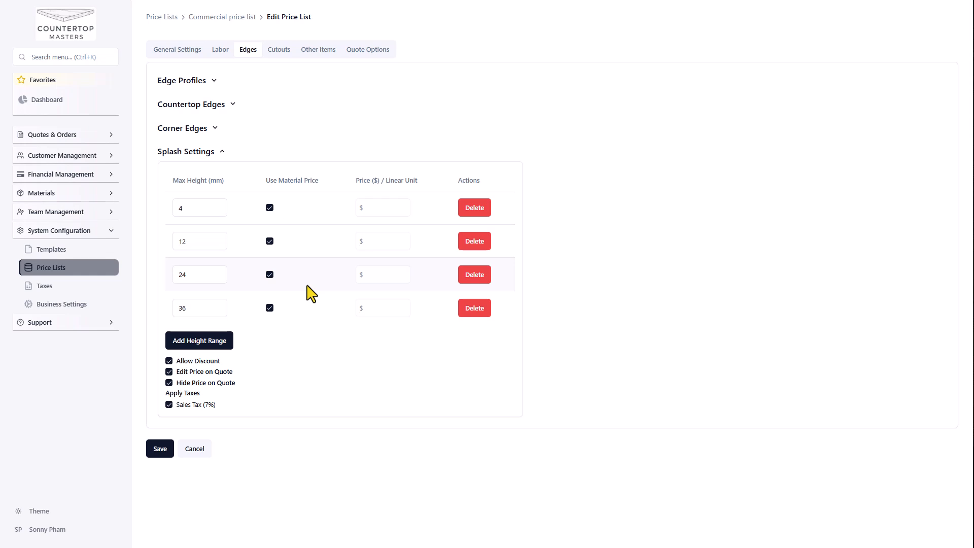
click(365, 50)
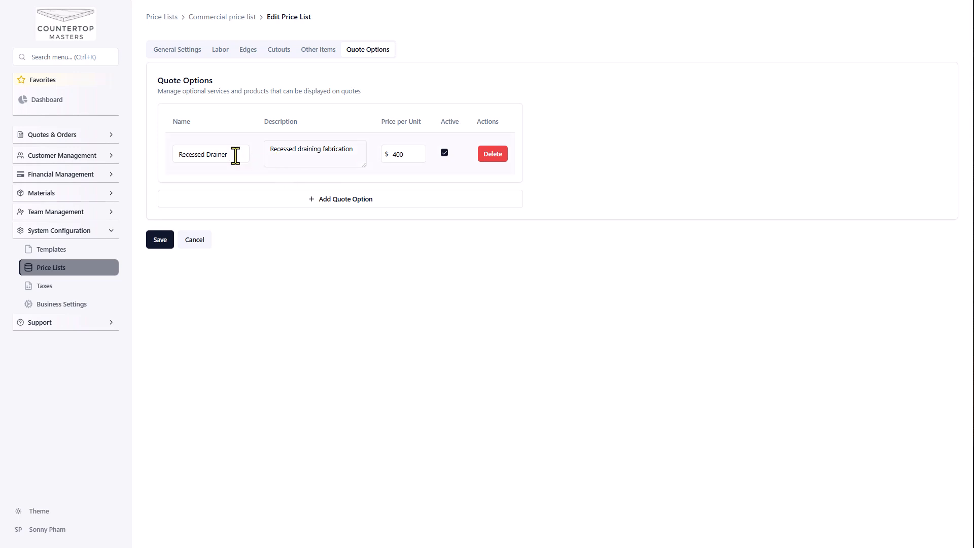
drag(235, 154, 173, 154)
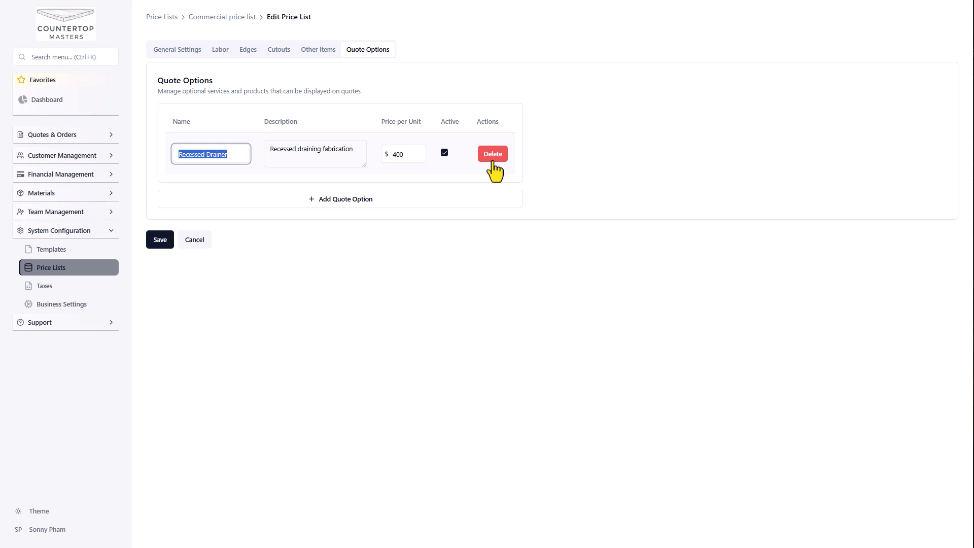
Open the Sales Tax record for editing and review its name, rate and tax ID
click(89, 285)
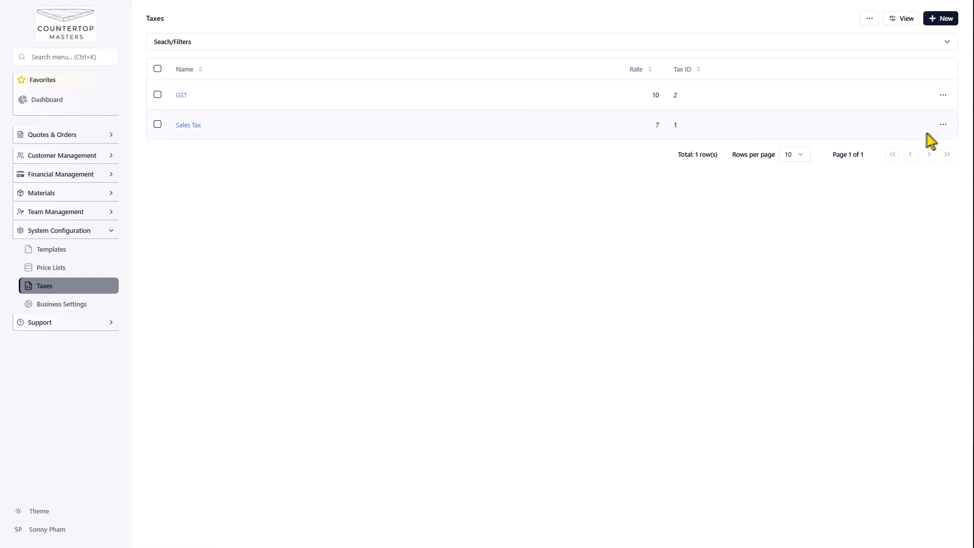
click(943, 124)
click(895, 161)
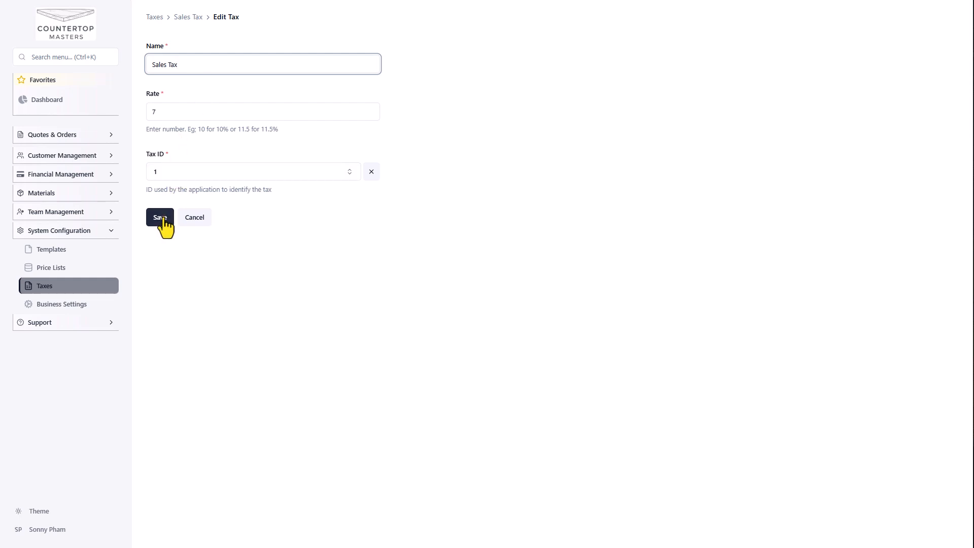
Open the materials list and check its CSV export and import options without running either
click(56, 195)
click(52, 248)
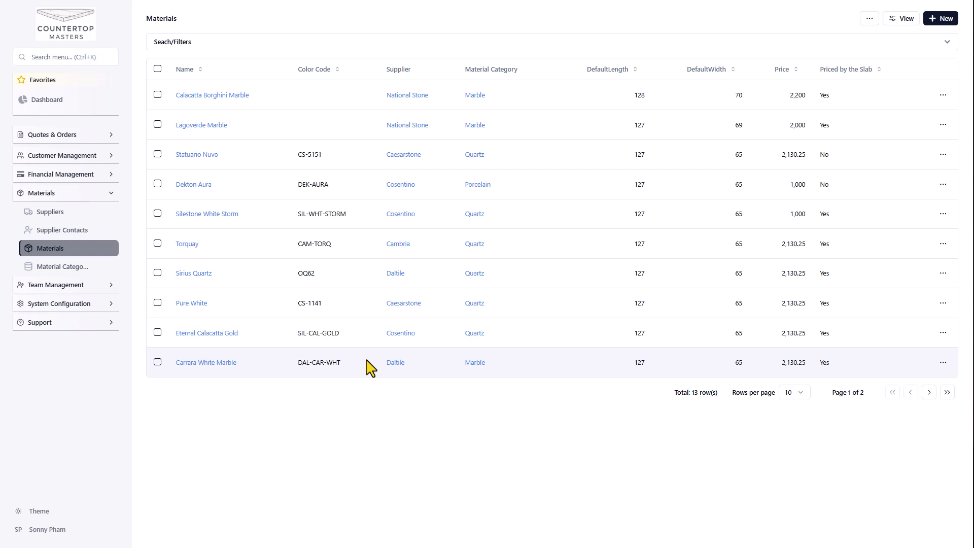
click(869, 23)
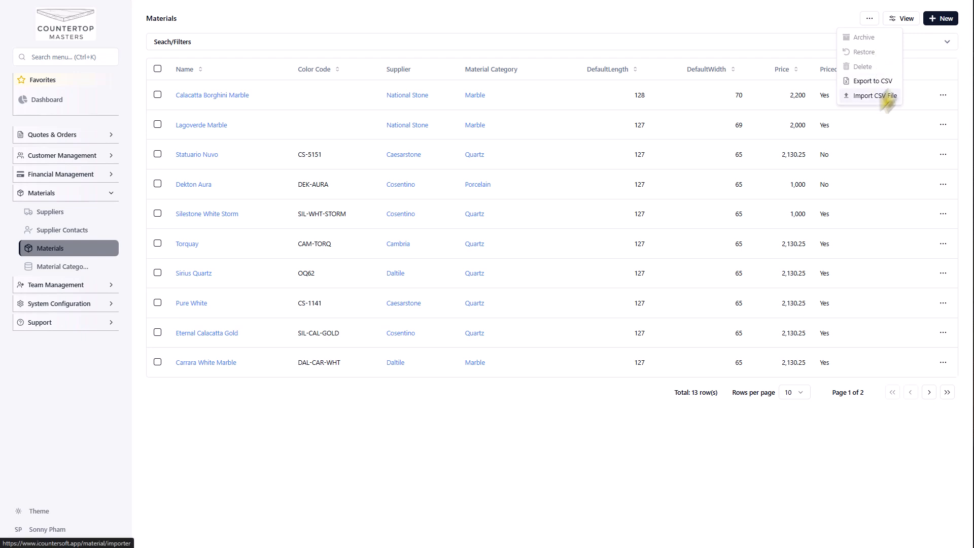
click(918, 49)
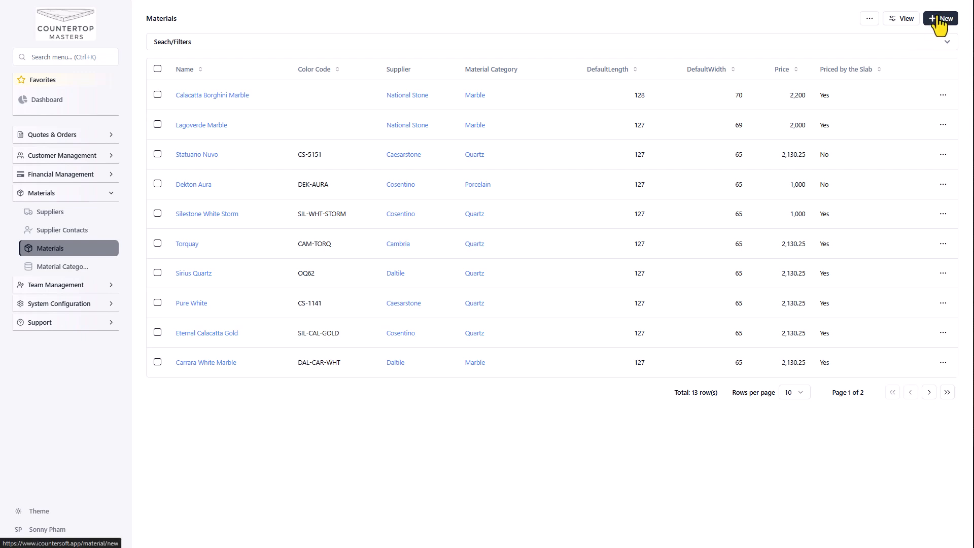
Open the Sirius Quartz material for editing and inspect its price and available pricing modes, keeping By Slab
click(943, 274)
click(903, 306)
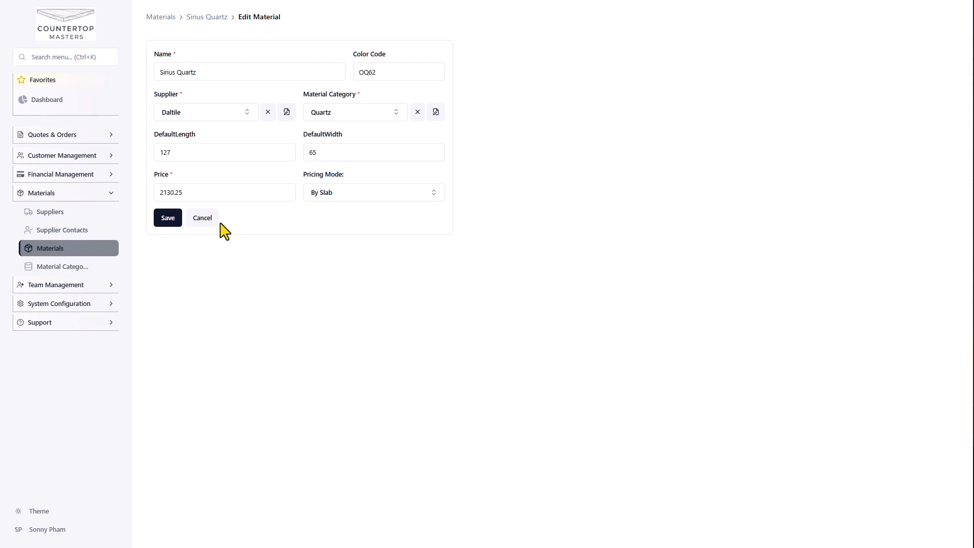
drag(212, 196, 145, 198)
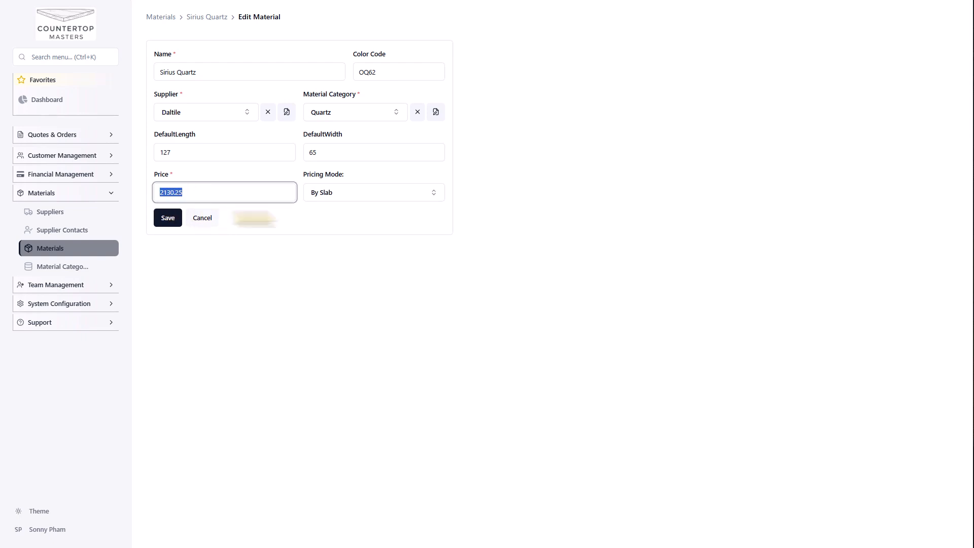
click(356, 195)
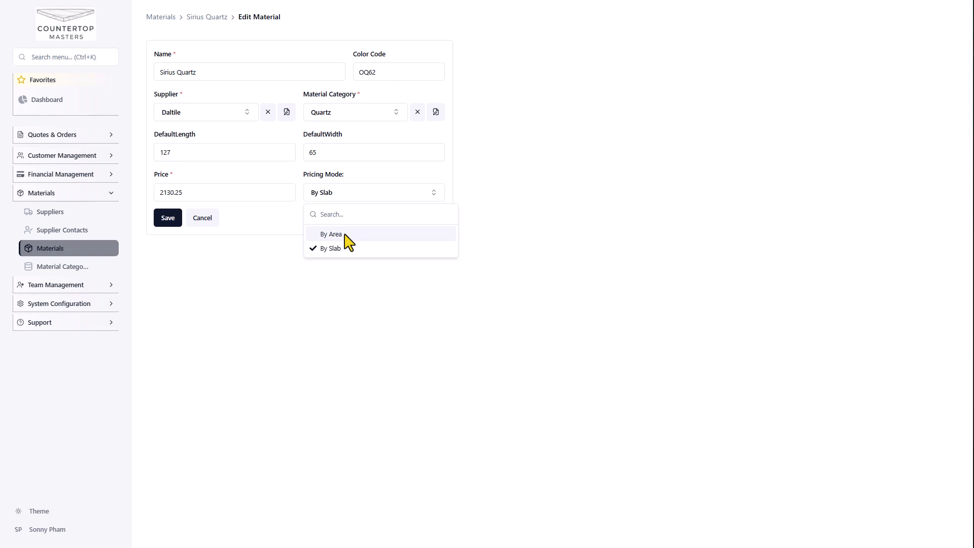
click(274, 279)
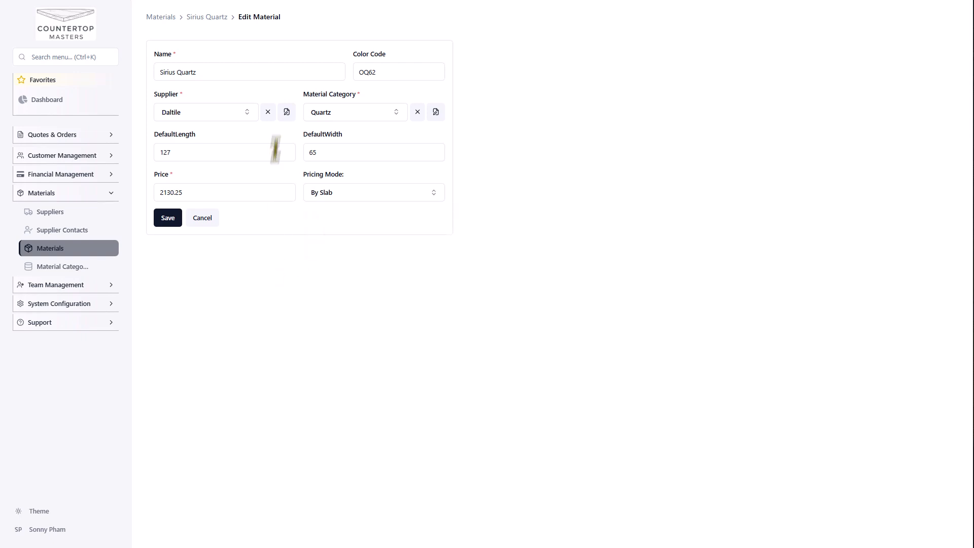